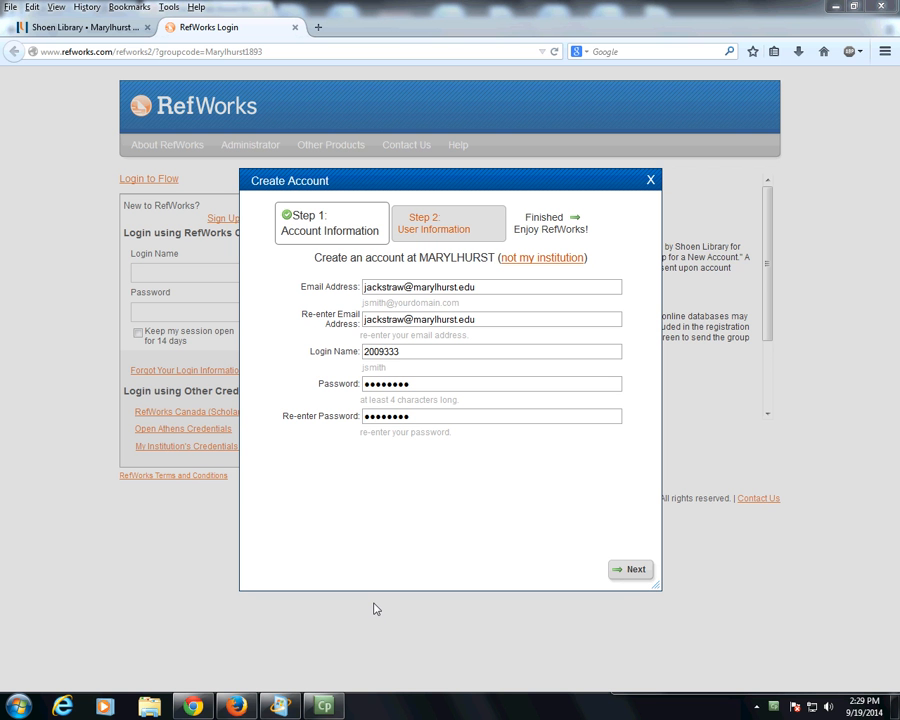
Submit the account information and create the RefWorks account with Culture & Media as focus and Undergraduate Student as user type.
click(626, 570)
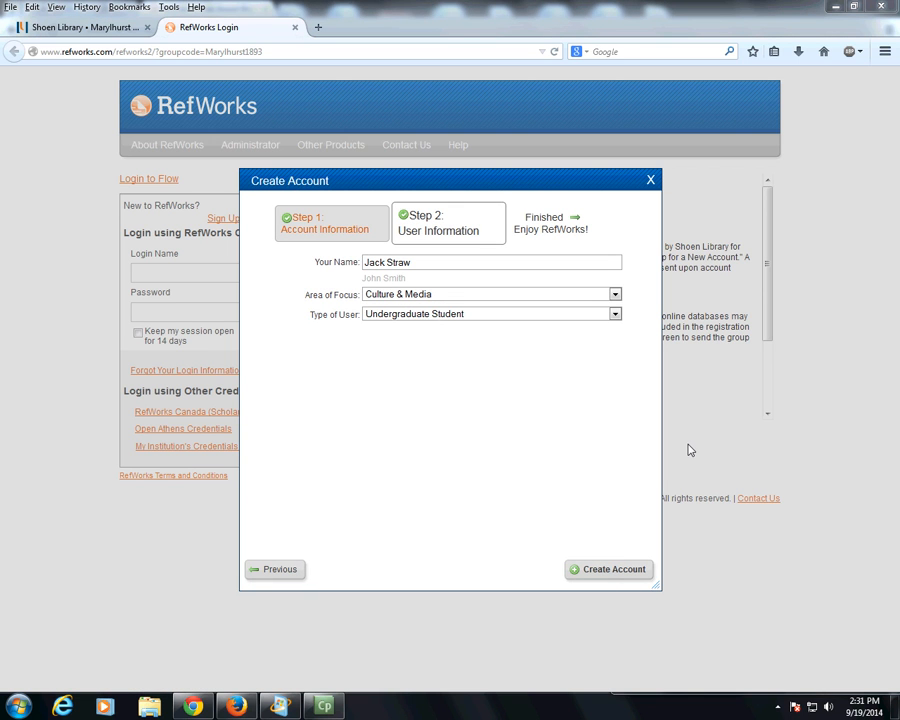
click(621, 576)
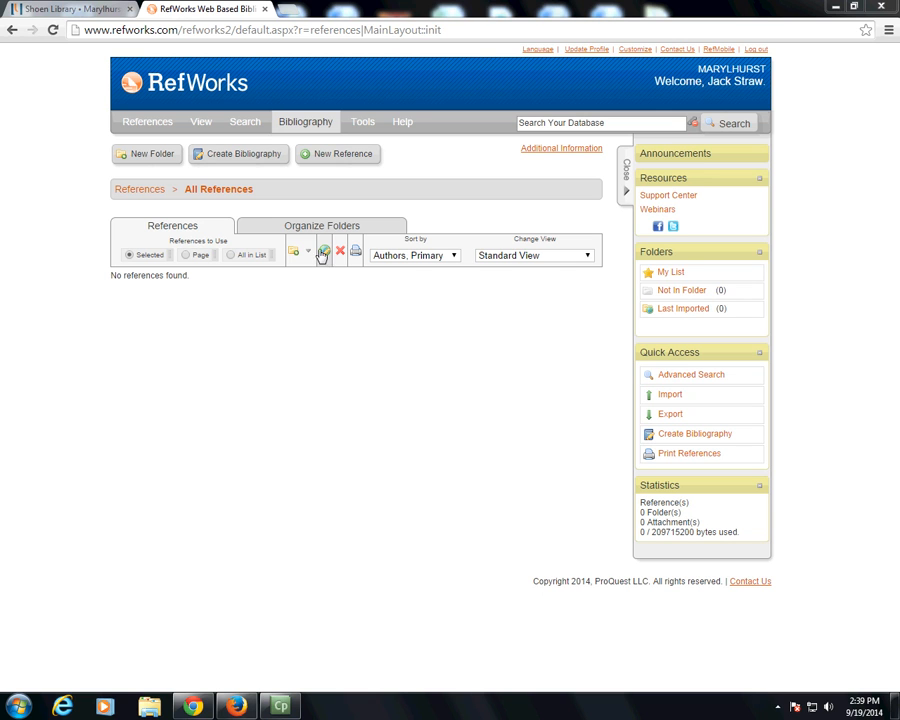
Create a new reference folder named Adult Education.
click(155, 158)
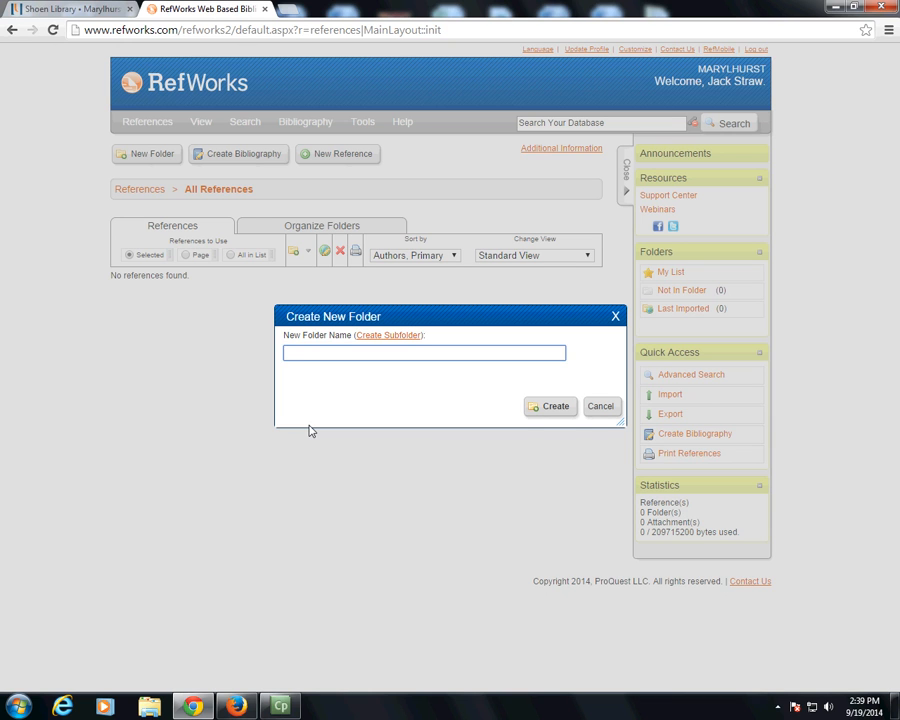
text(Adult Education)
click(554, 409)
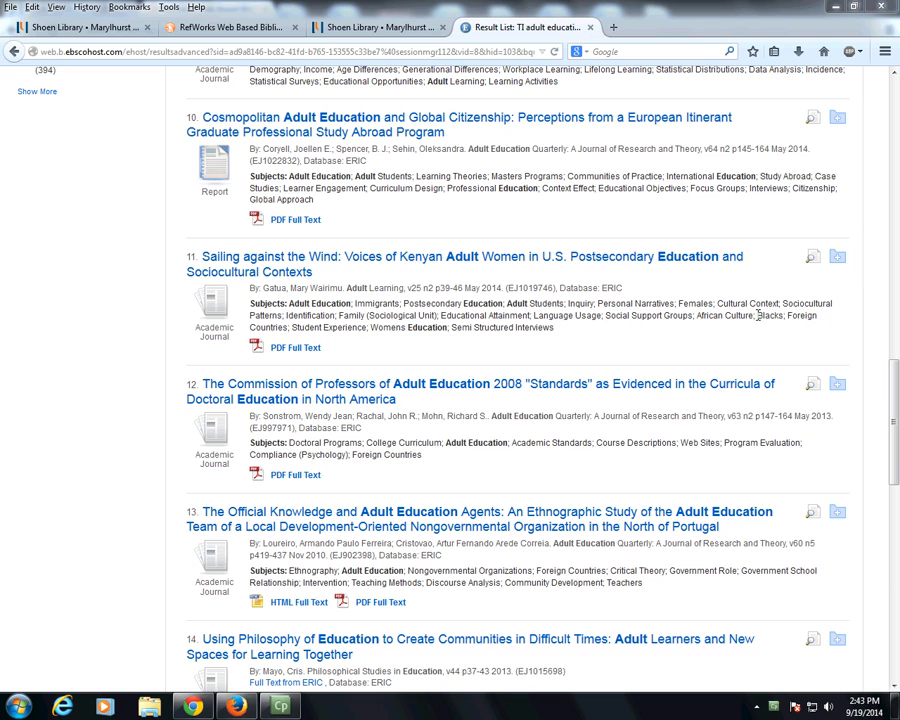
In the EBSCOhost results for adult education, add articles 11 through 14 to the folder.
click(838, 258)
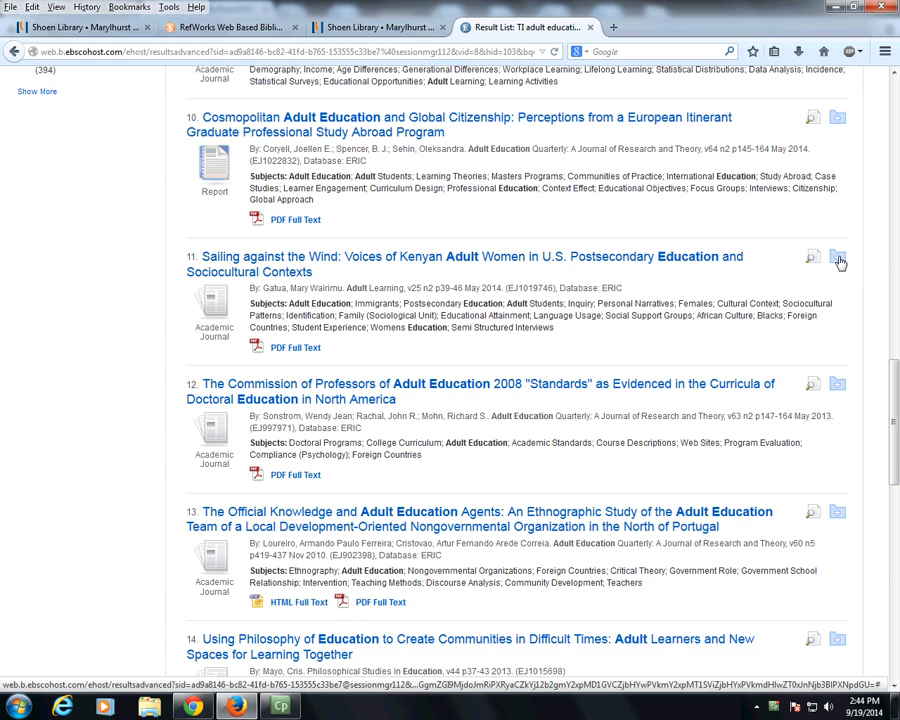
click(838, 384)
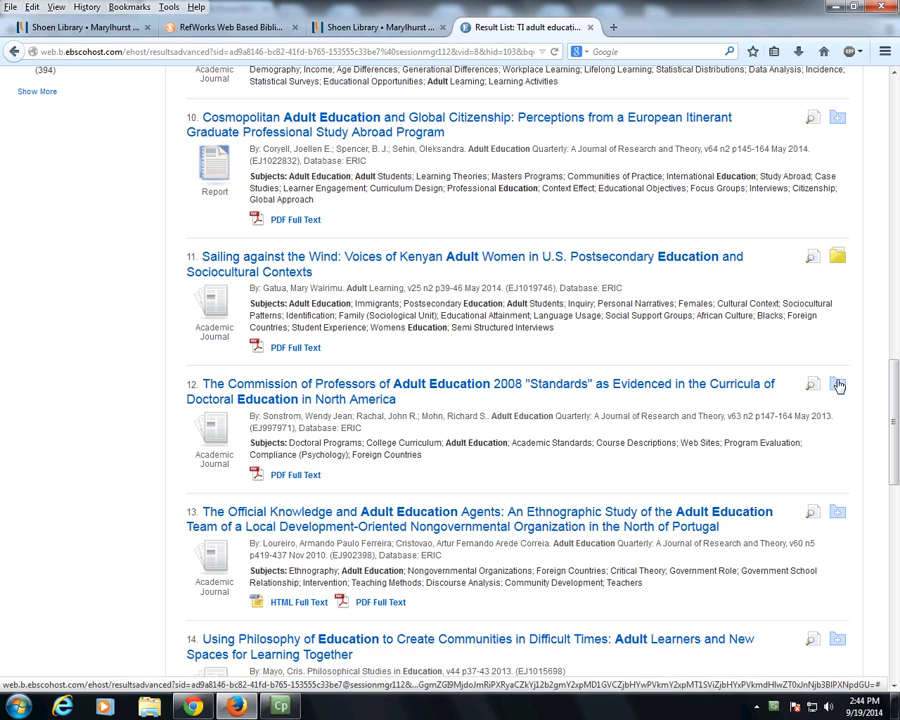
click(837, 512)
click(838, 640)
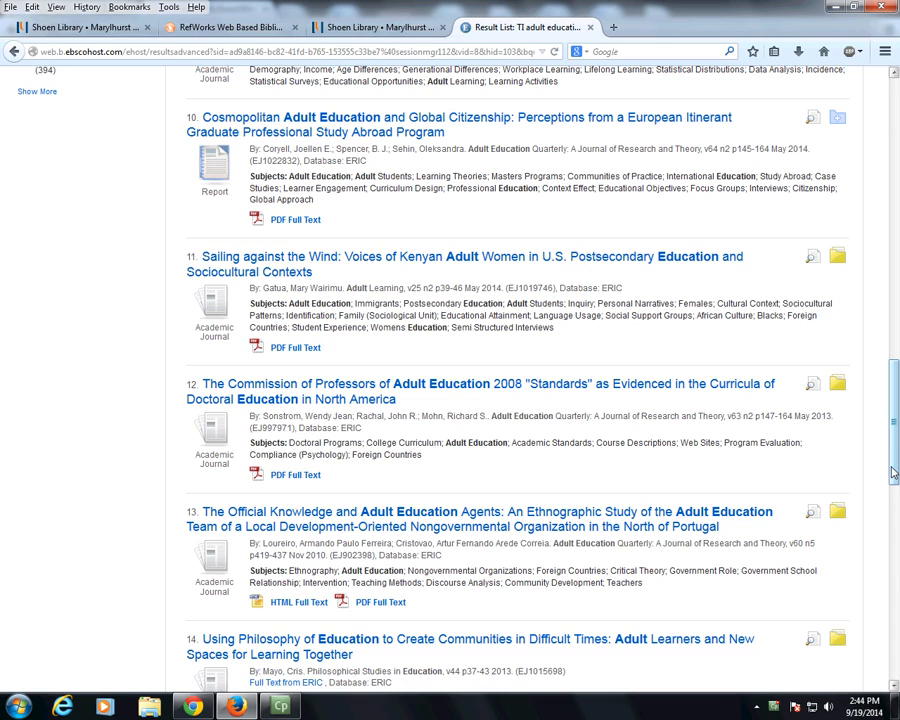
Open the EBSCOhost folder of saved articles and export all of them with Direct Export to RefWorks.
drag(893, 473, 849, 136)
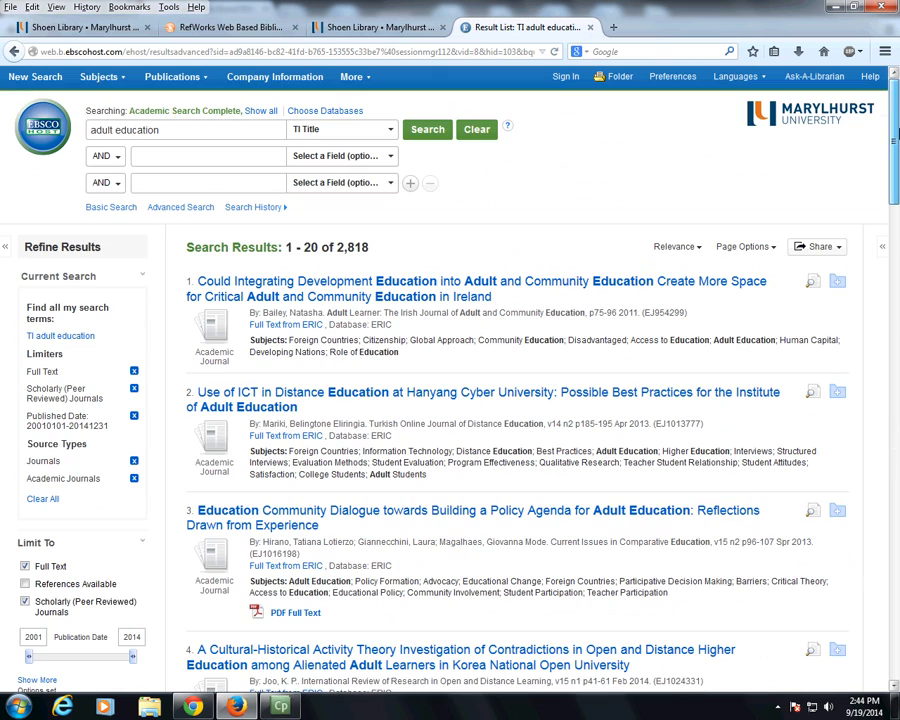
click(620, 81)
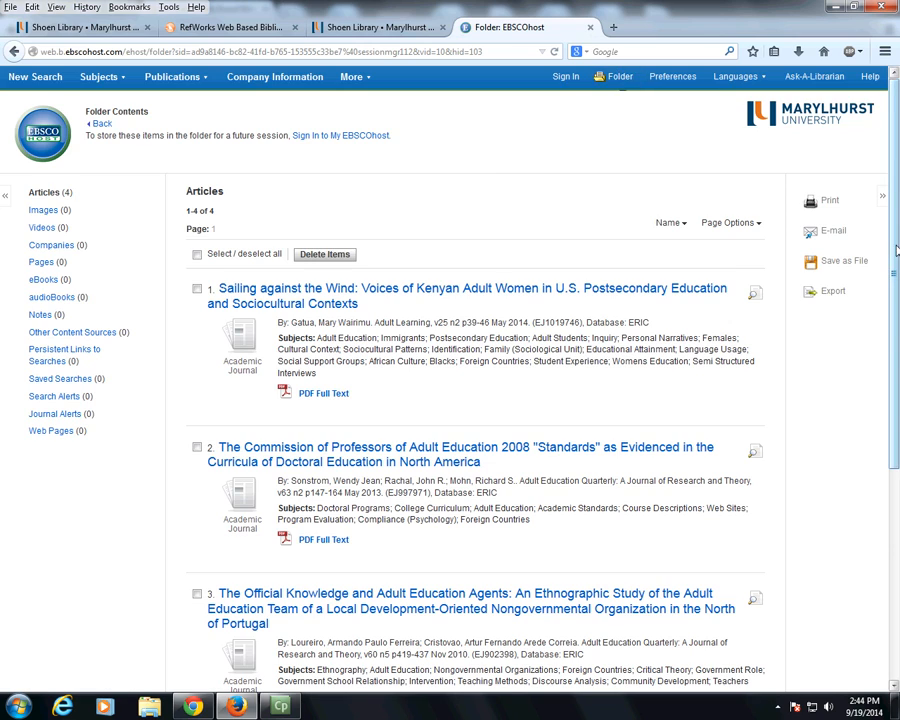
scroll(872, 330, down, 4)
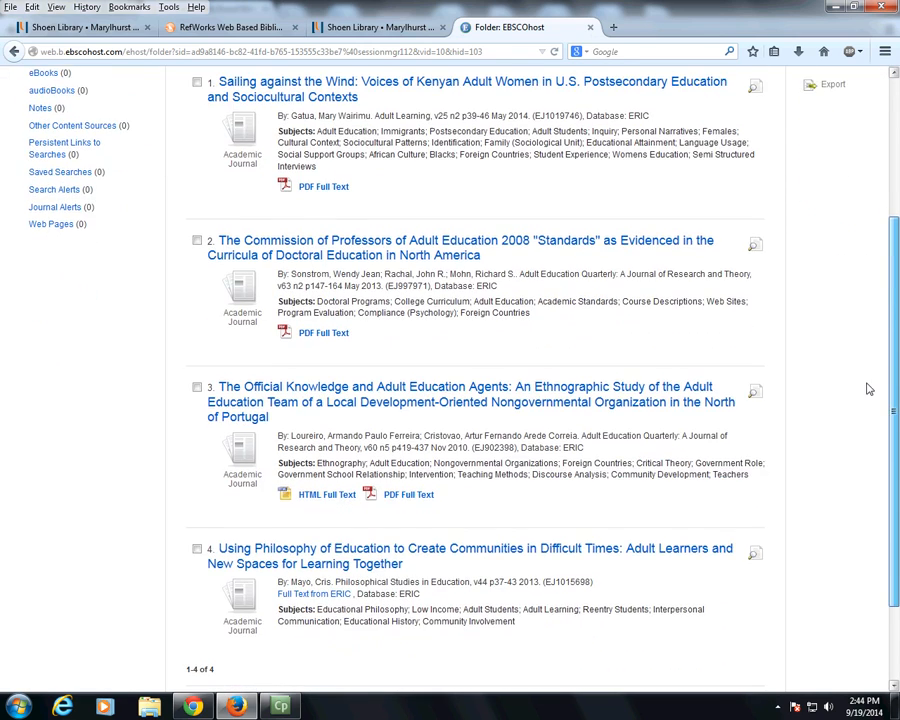
drag(867, 383, 896, 340)
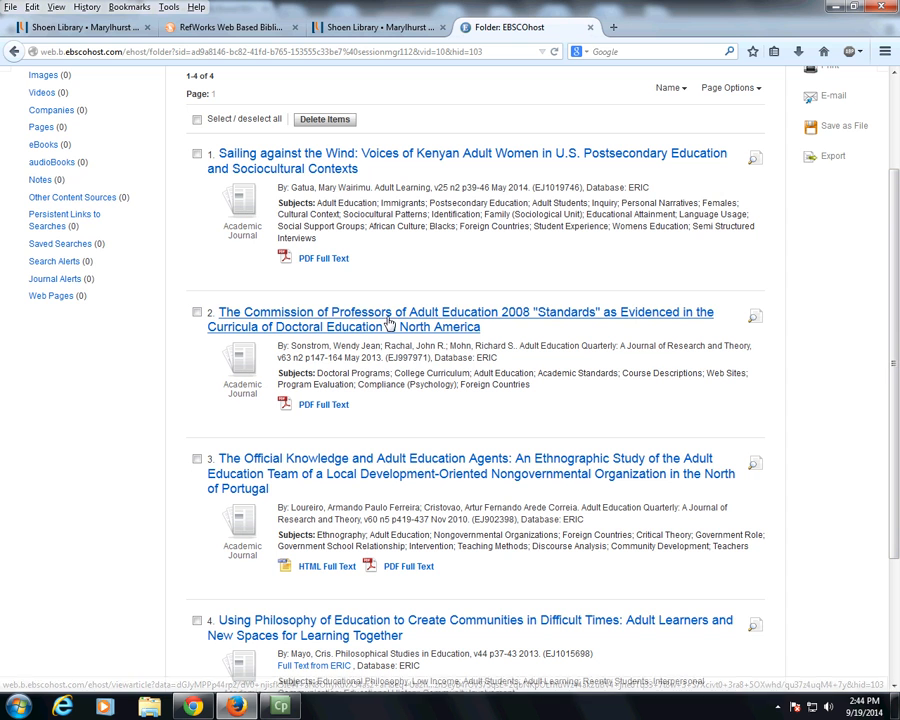
click(197, 119)
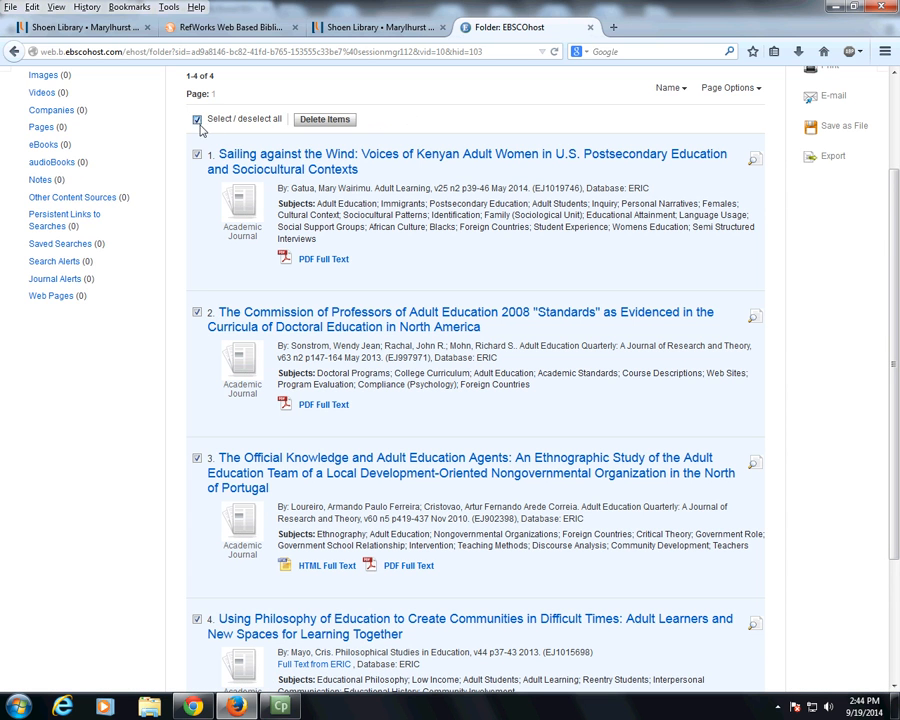
click(835, 160)
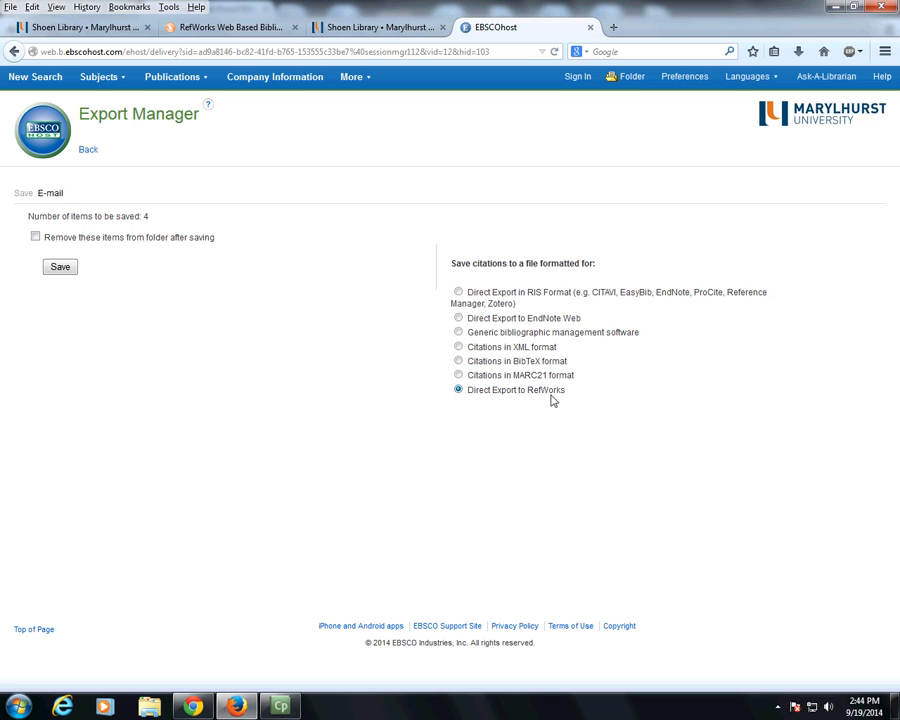
click(61, 270)
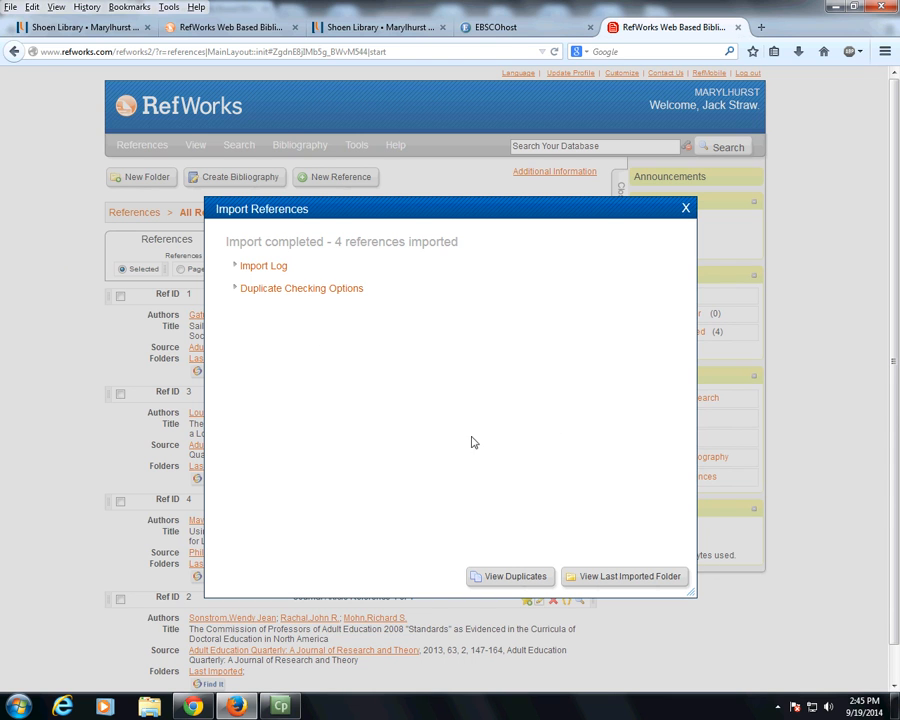
View the last imported references and add all four journal articles to the Adult Education folder.
click(630, 578)
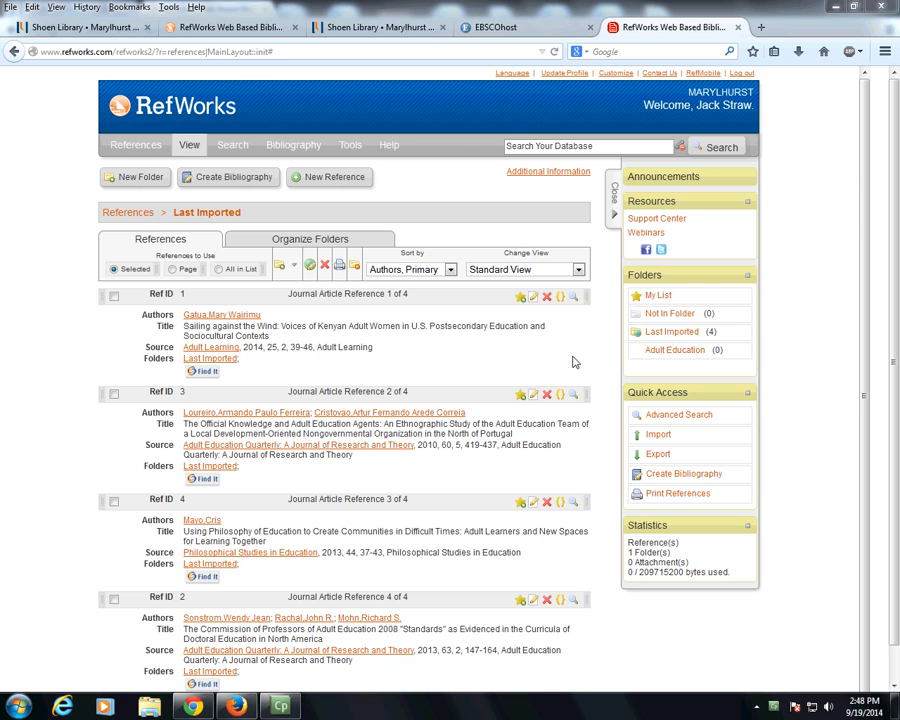
click(114, 297)
click(114, 394)
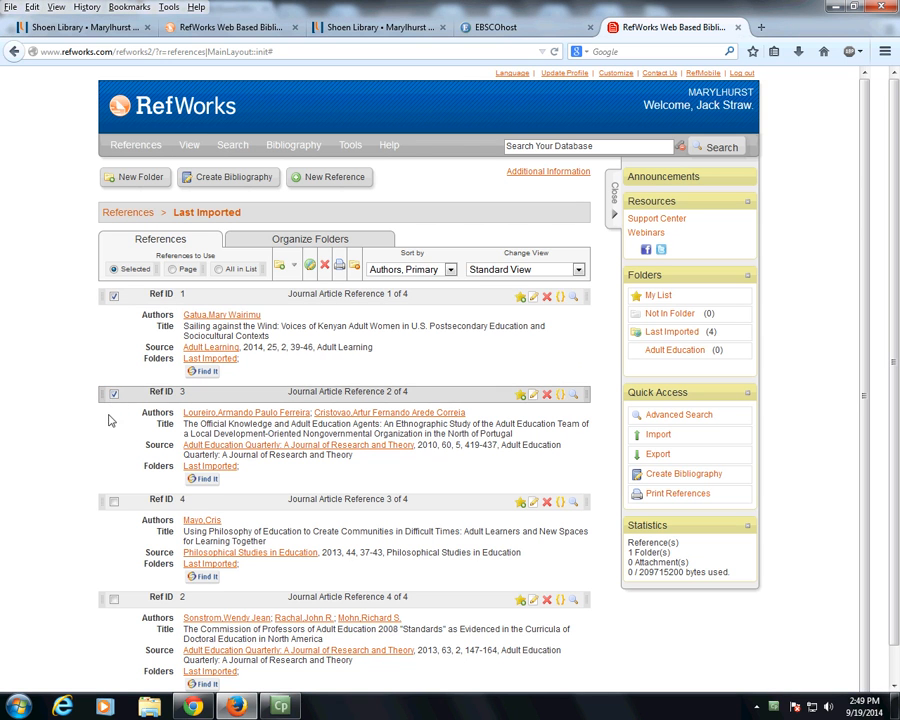
click(114, 501)
click(114, 600)
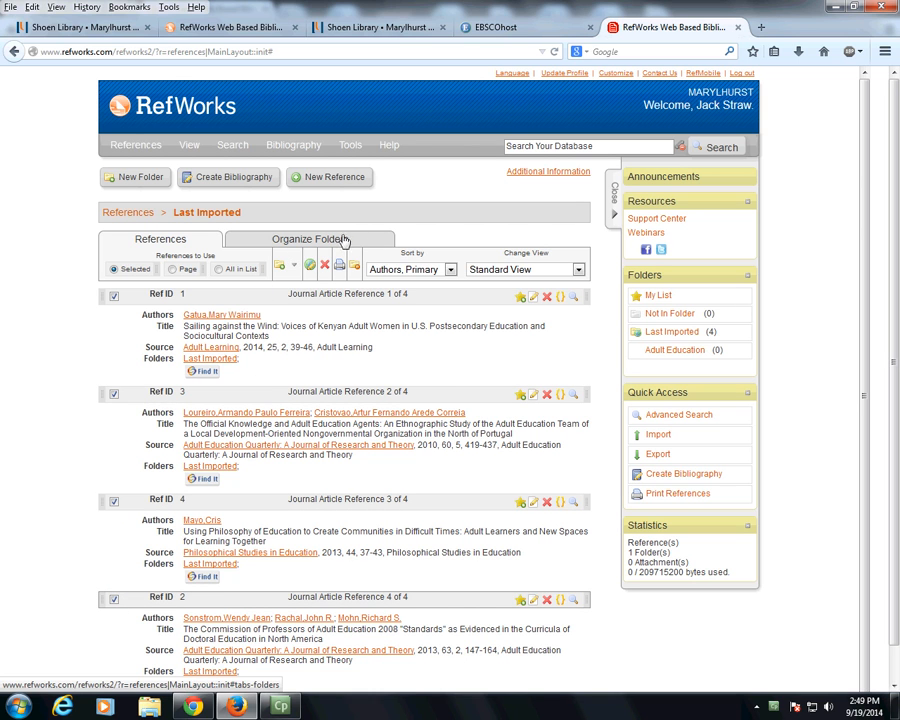
click(284, 262)
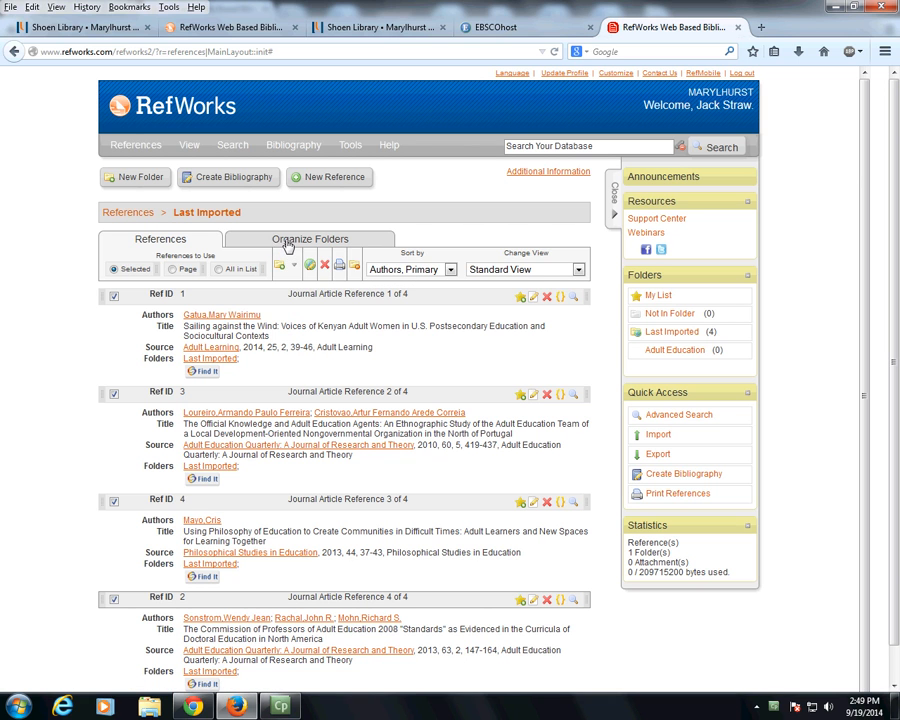
mouse_move(280, 263)
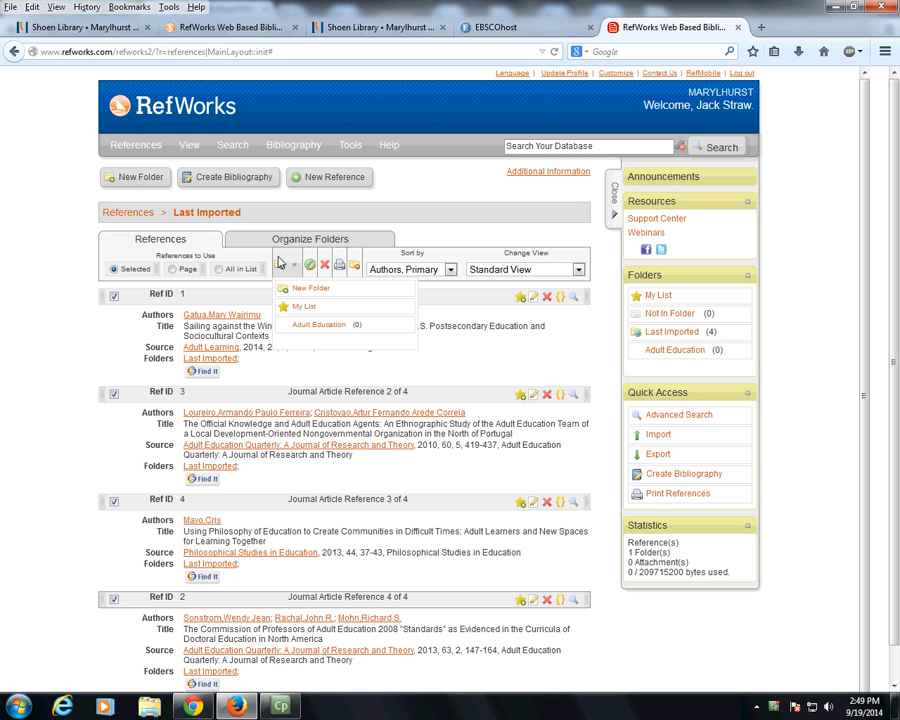
click(298, 326)
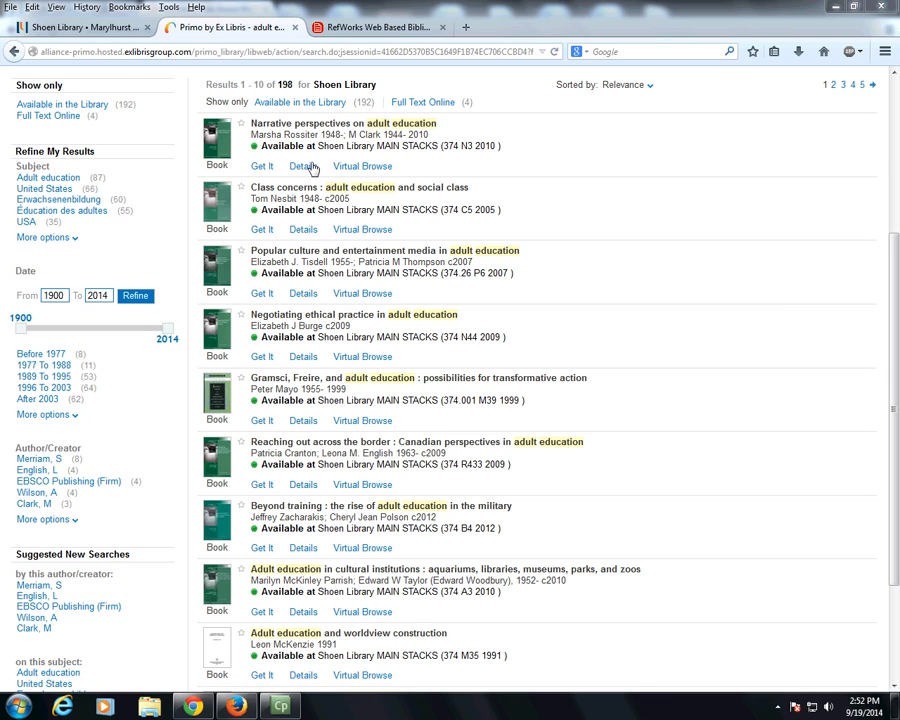
In the Primo library catalog, export the book "Narrative perspectives on adult education" to RefWorks from its details.
click(309, 167)
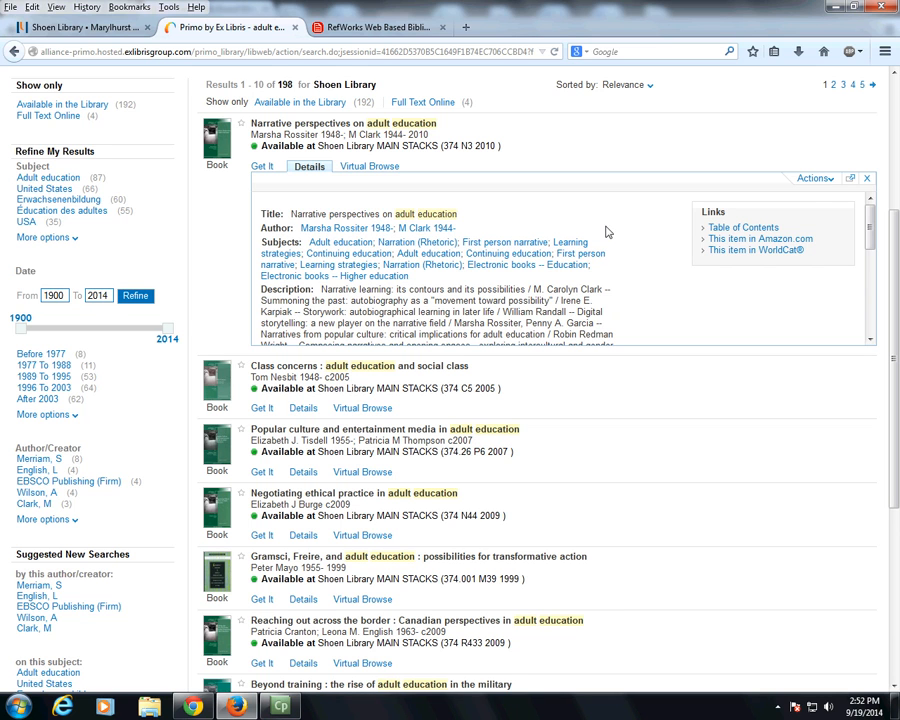
click(814, 180)
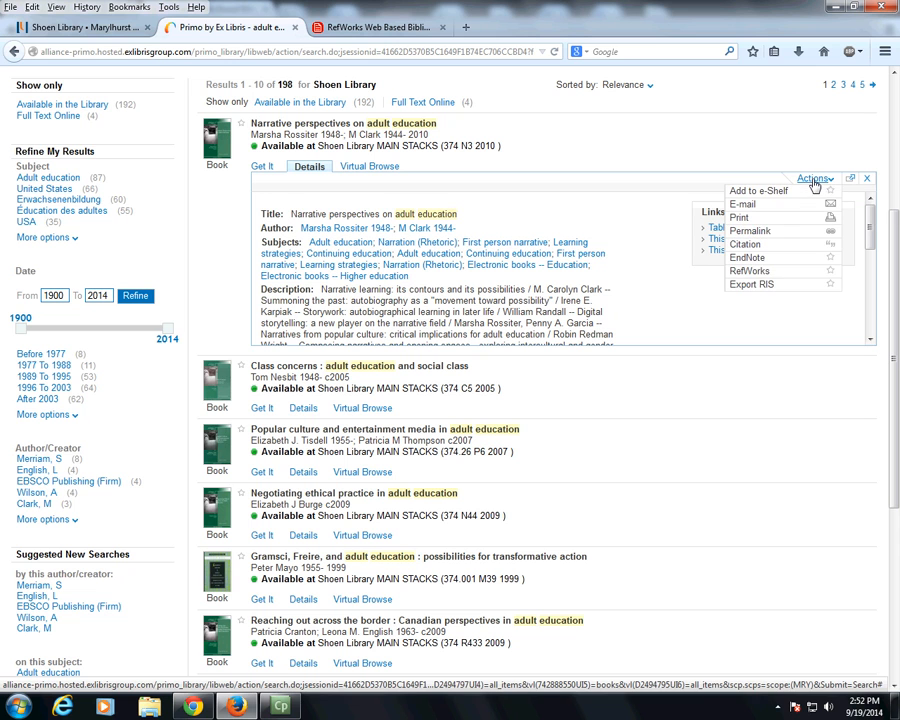
click(756, 272)
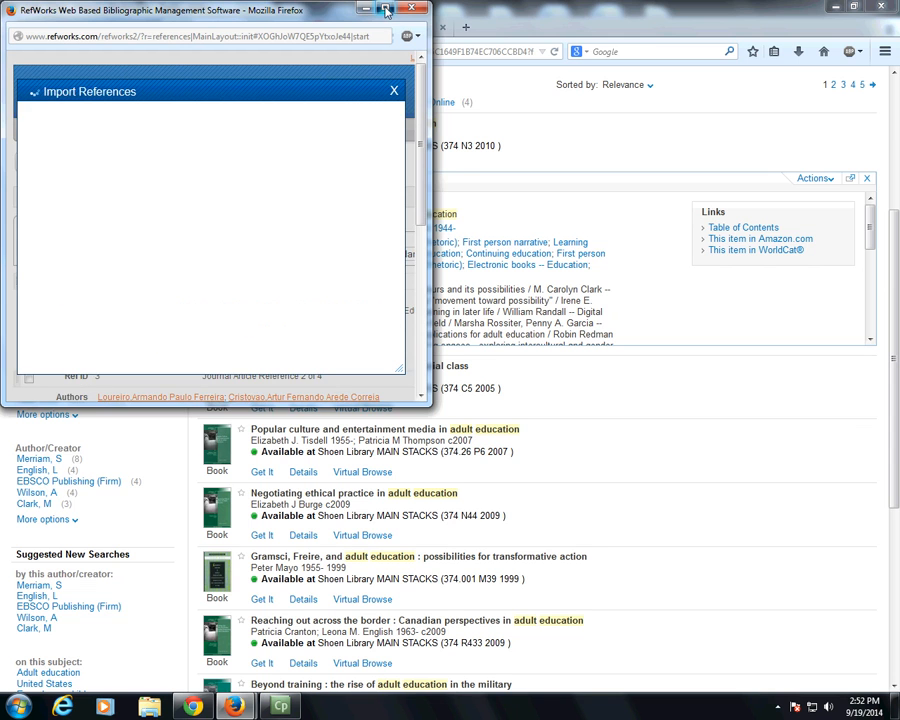
Maximize the import window, view the last imported references and add the book to the Adult Education folder.
click(386, 10)
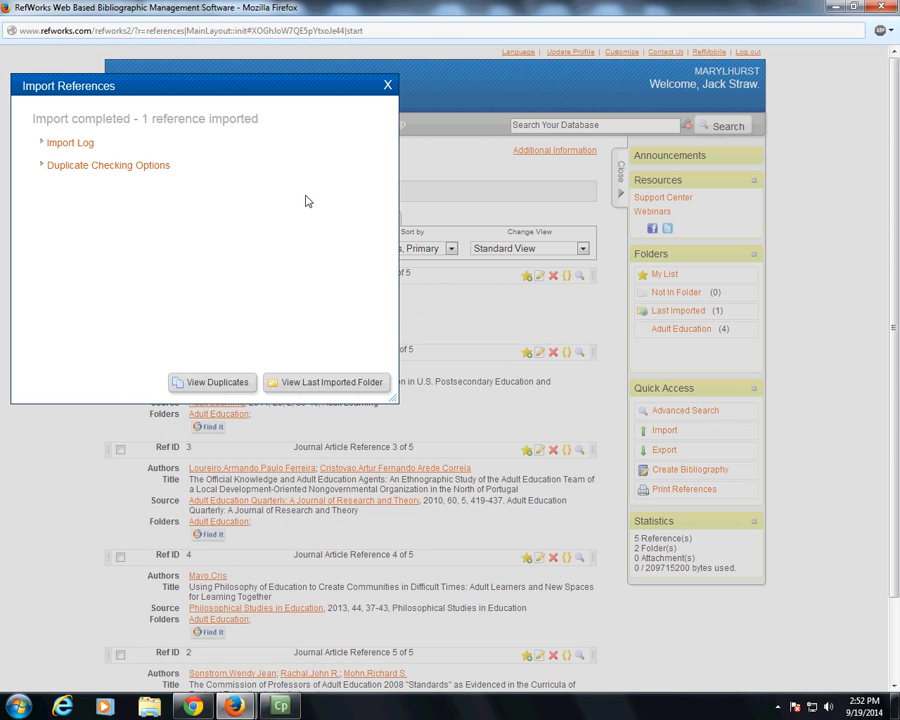
click(317, 383)
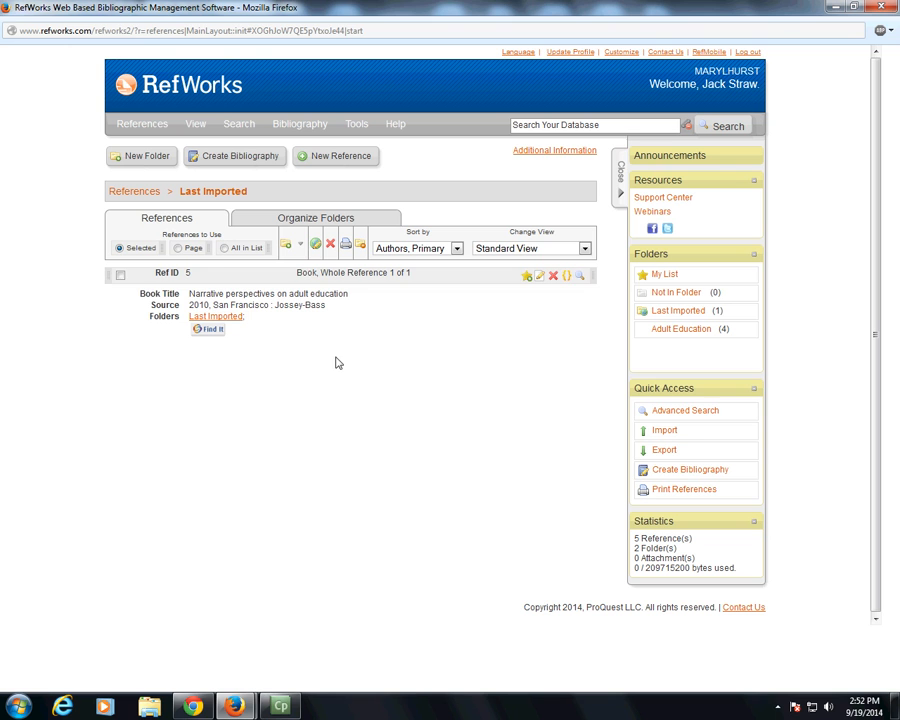
click(120, 276)
click(285, 246)
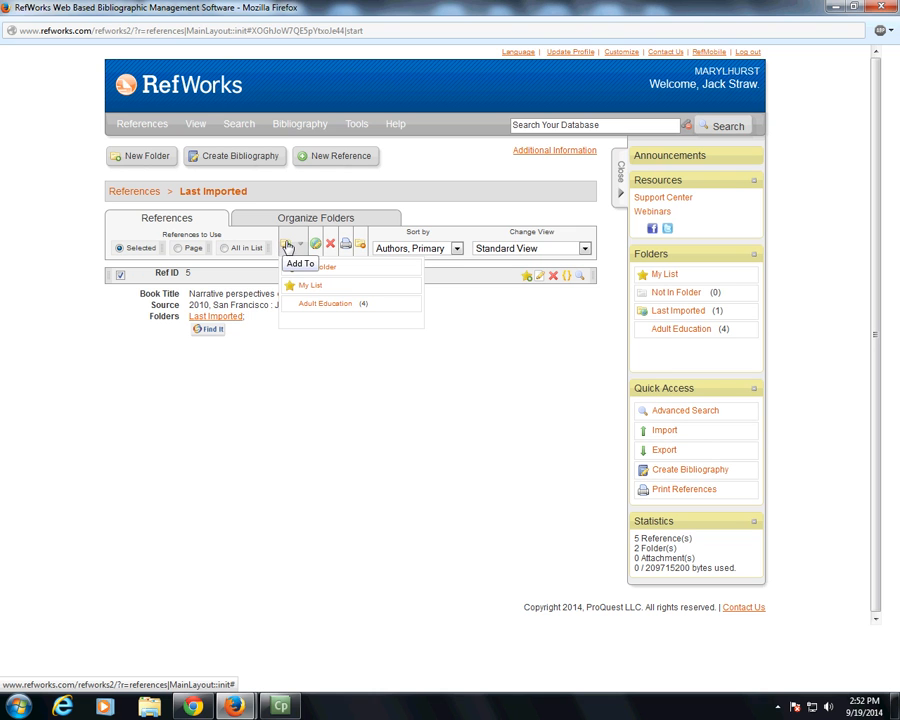
click(316, 307)
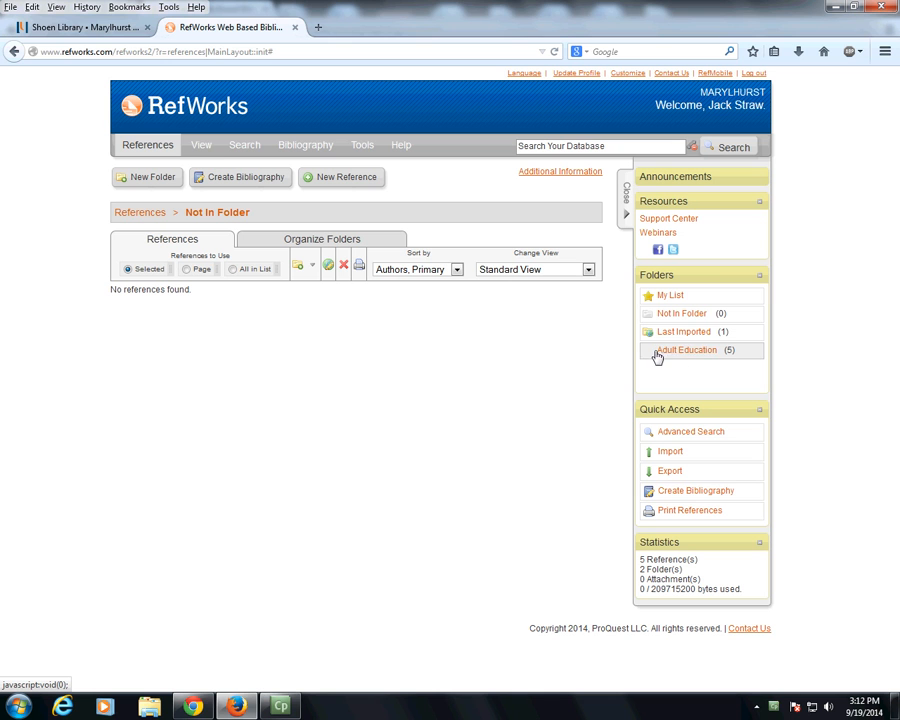
Open the Adult Education folder and start a bibliography of its references in the MARYLHURST-specific MLA 7th Edition style.
click(692, 357)
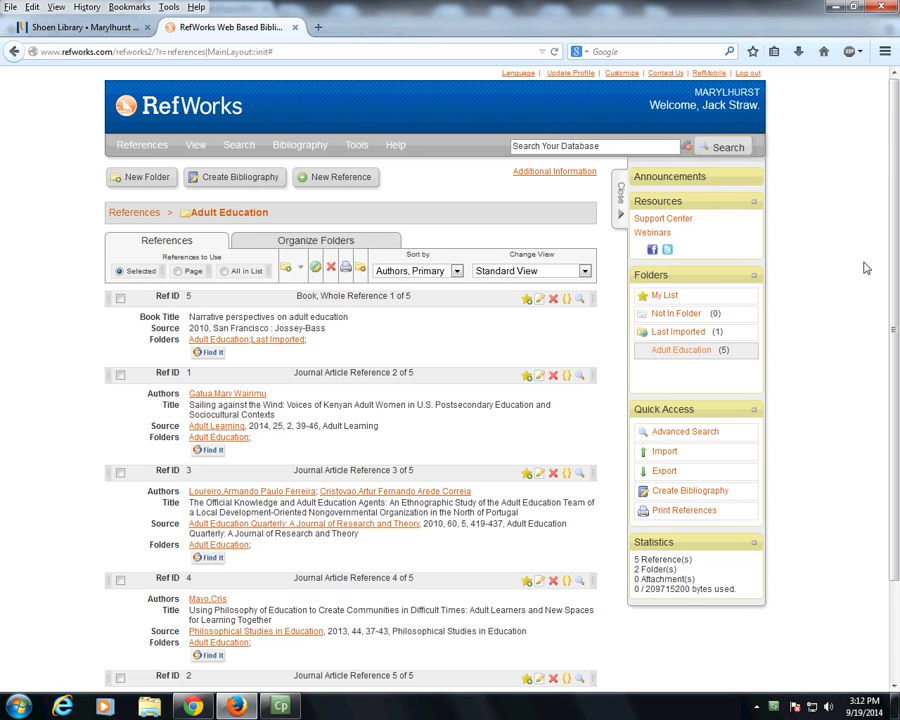
drag(894, 268, 898, 297)
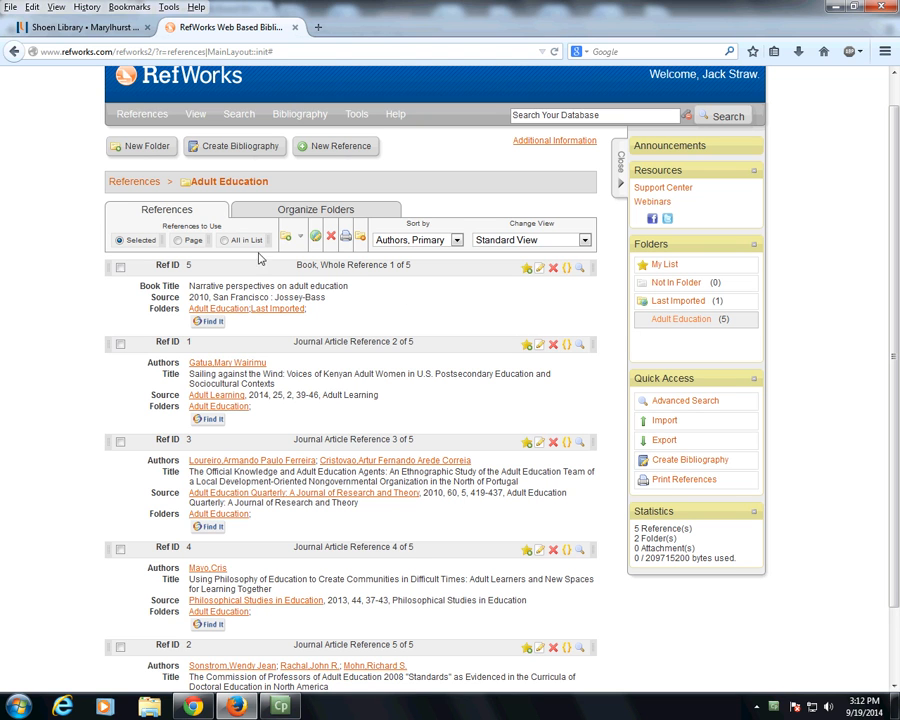
click(247, 151)
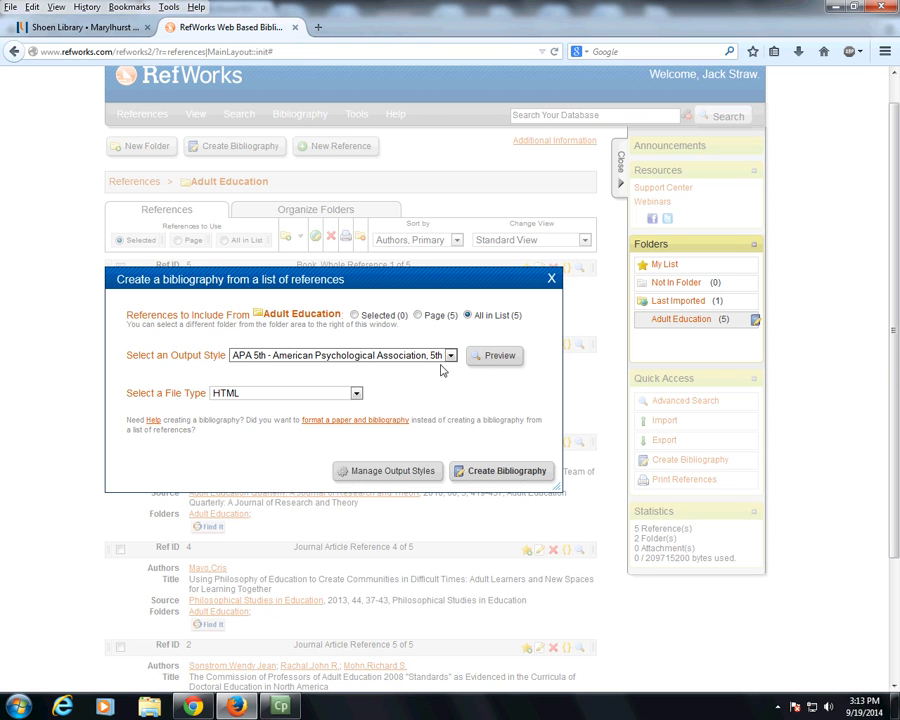
click(450, 355)
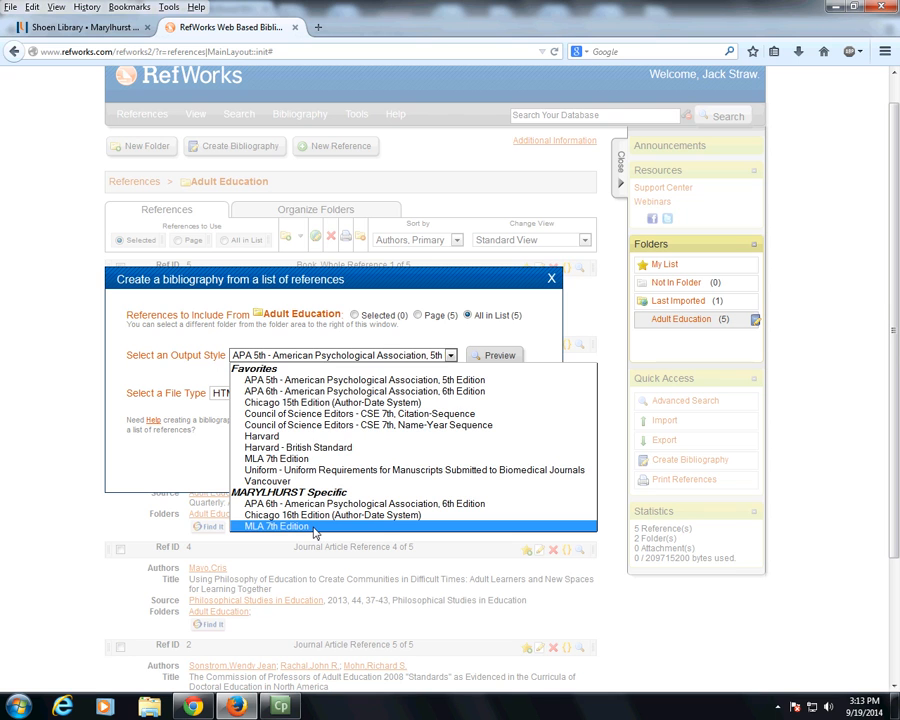
click(314, 528)
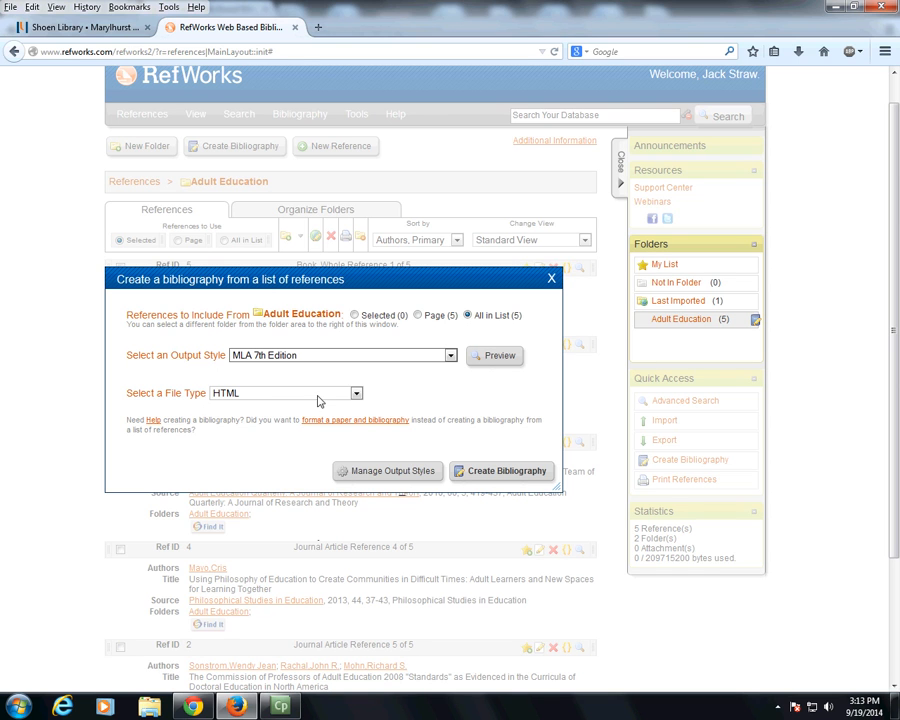
Keep HTML as the bibliography's file type and generate the bibliography.
click(356, 394)
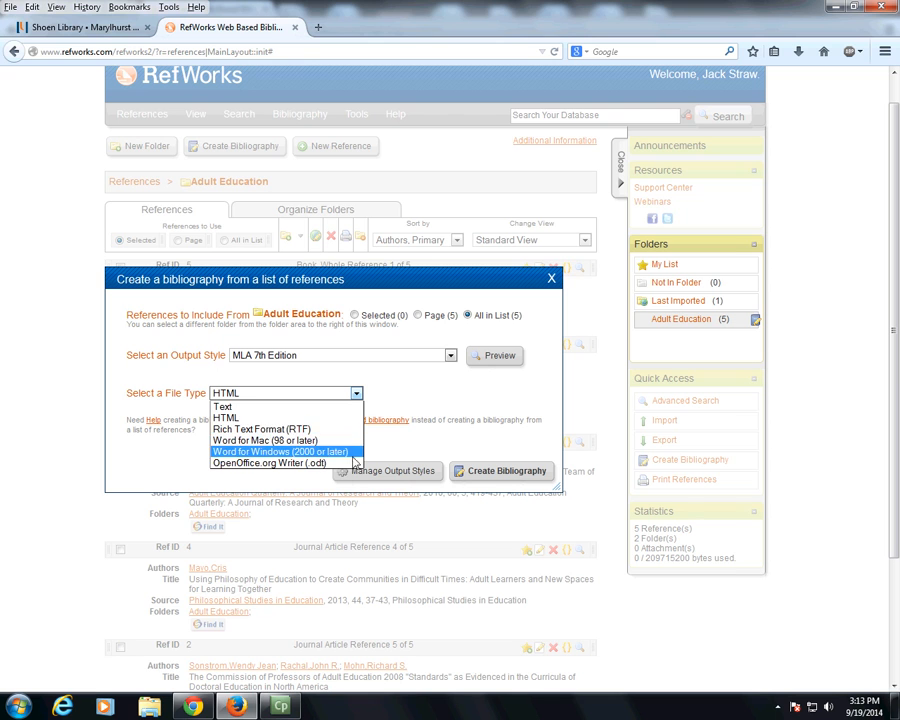
click(275, 395)
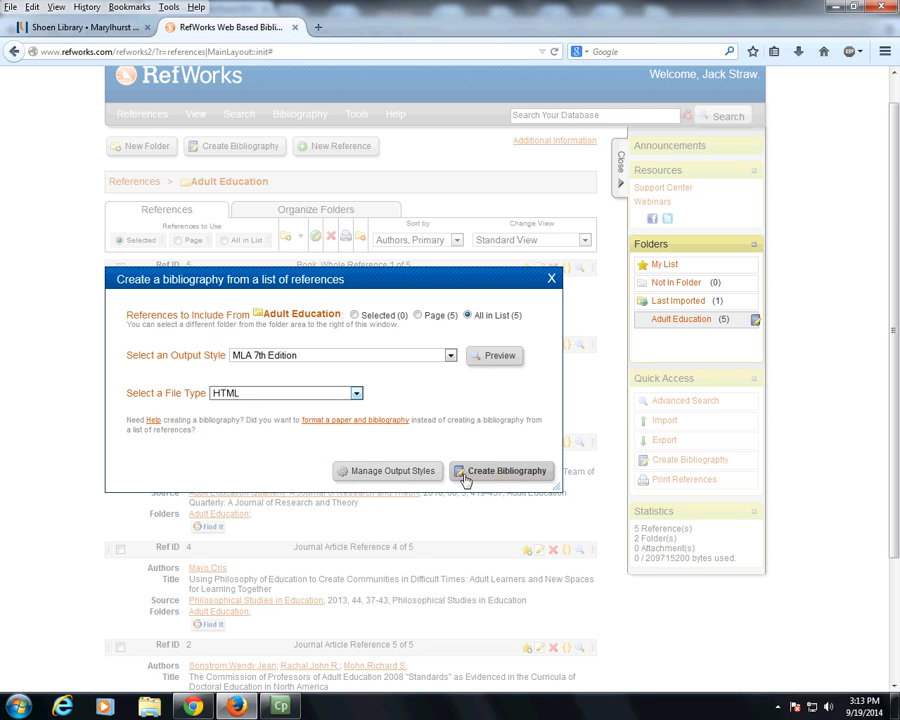
click(523, 475)
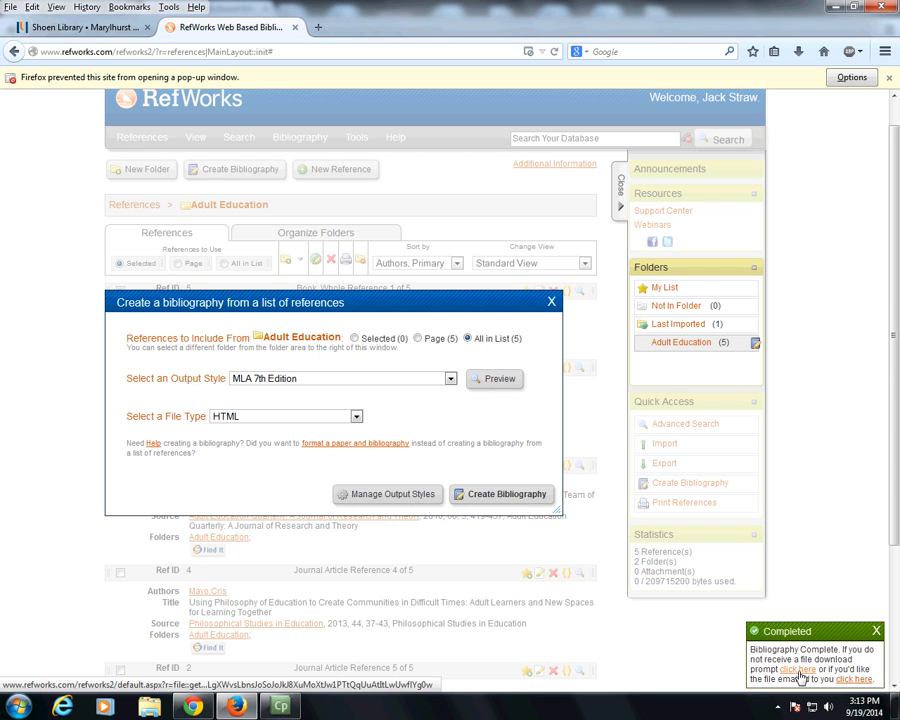
Open the completed HTML bibliography of the Adult Education folder.
click(801, 678)
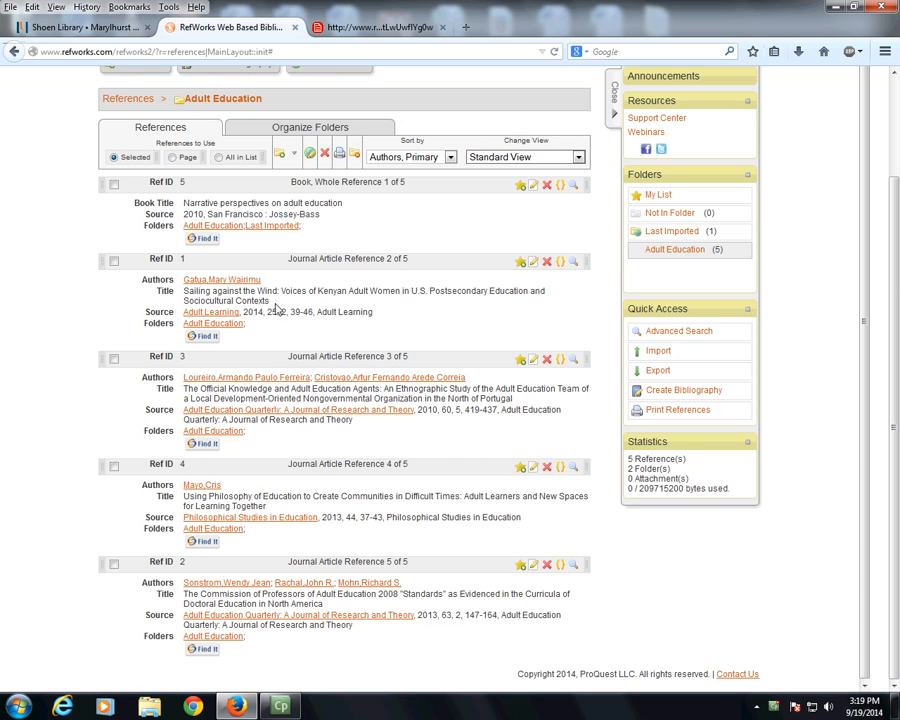
Show the references in the Adult Education folder in Full View.
click(578, 157)
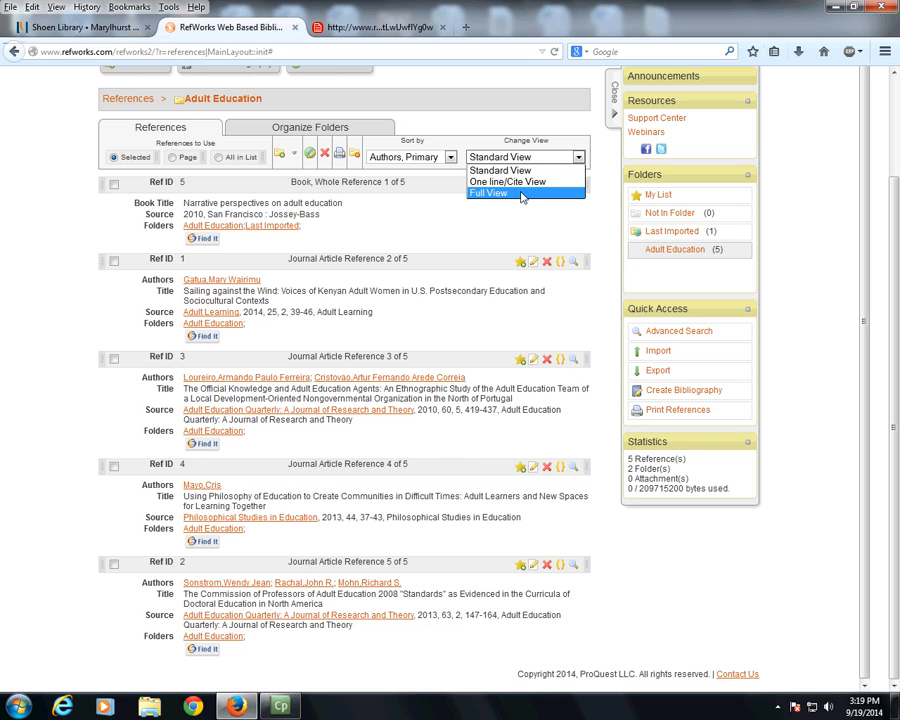
click(521, 194)
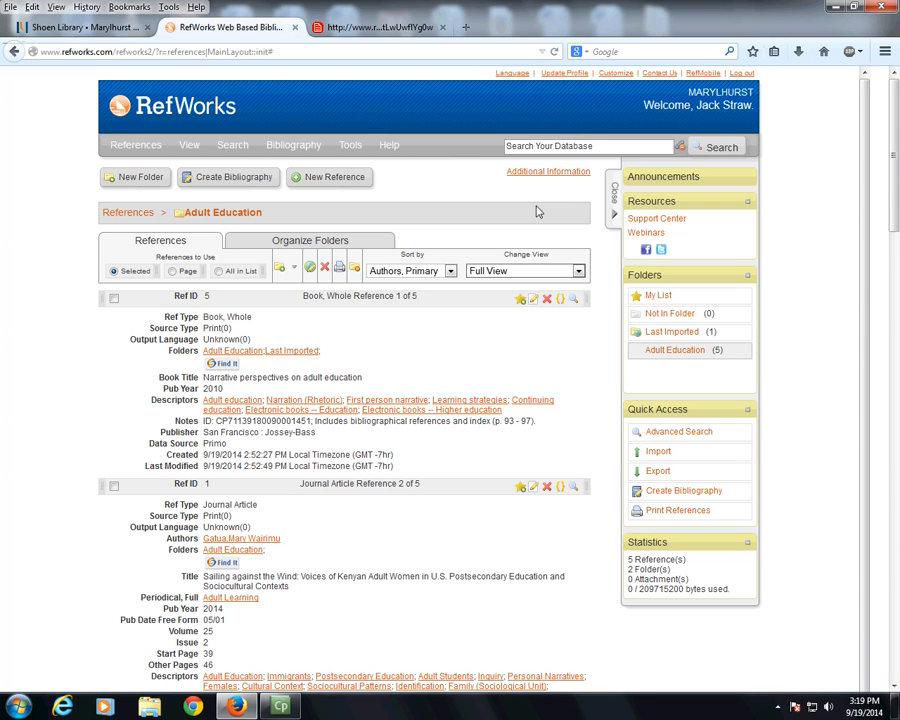
Follow the EBSCOhost link of the "Sailing against the Wind" reference and open the article's PDF full text.
drag(891, 236, 897, 318)
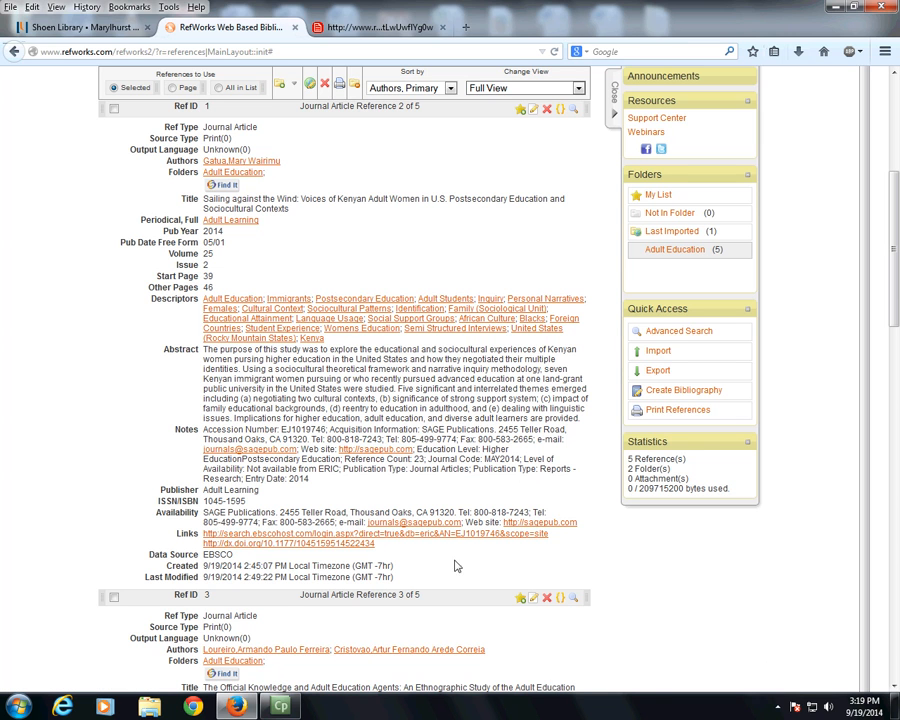
click(253, 537)
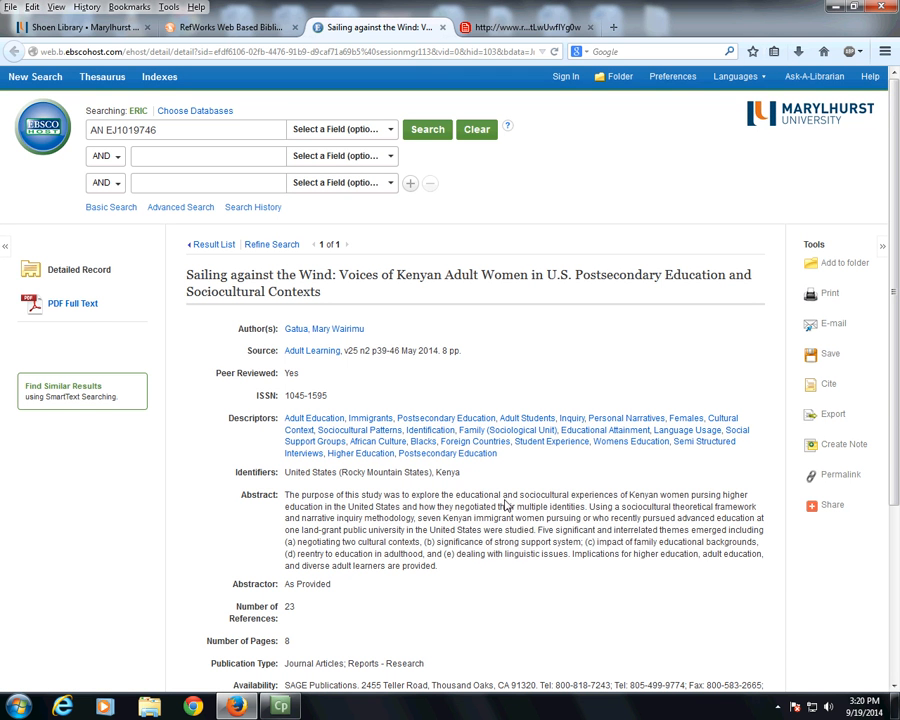
click(73, 312)
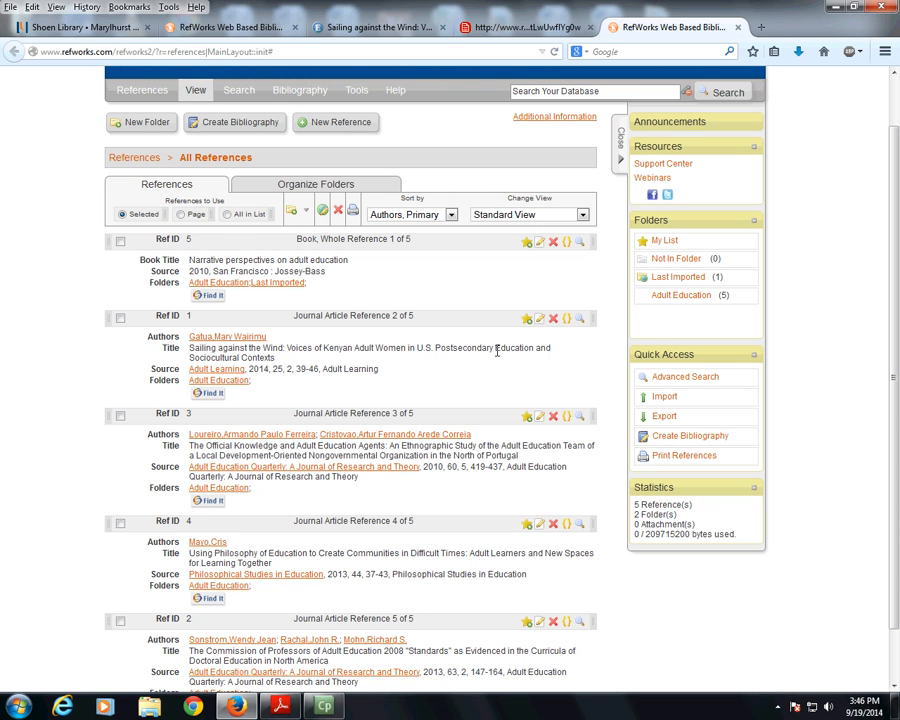
Edit the "Sailing against the Wind" reference, attach the Sailing Against the Wind PDF from the desktop, and save and close the reference.
click(540, 323)
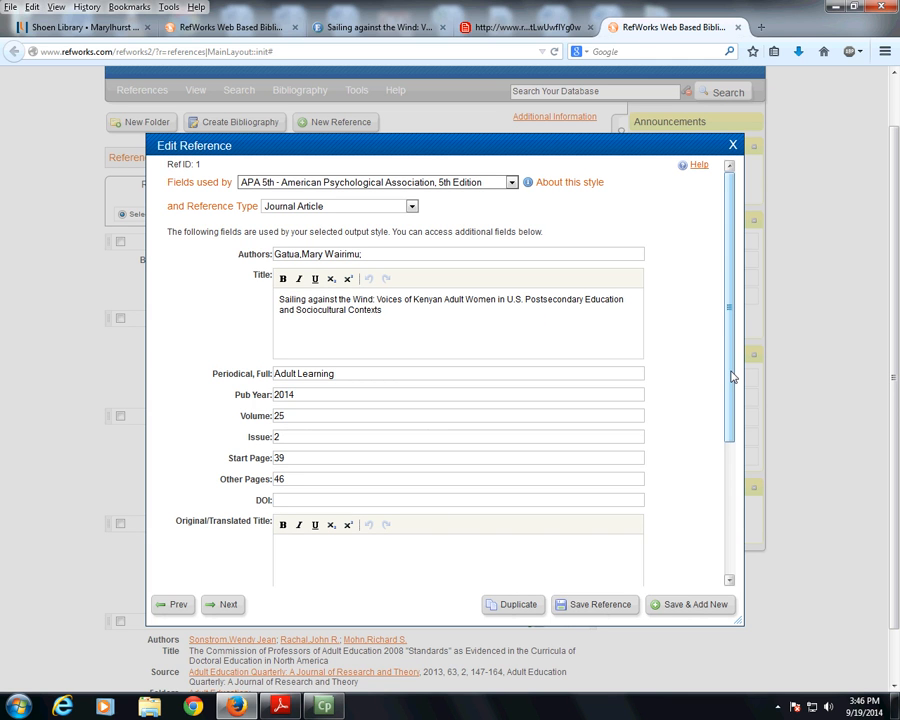
drag(733, 377, 716, 500)
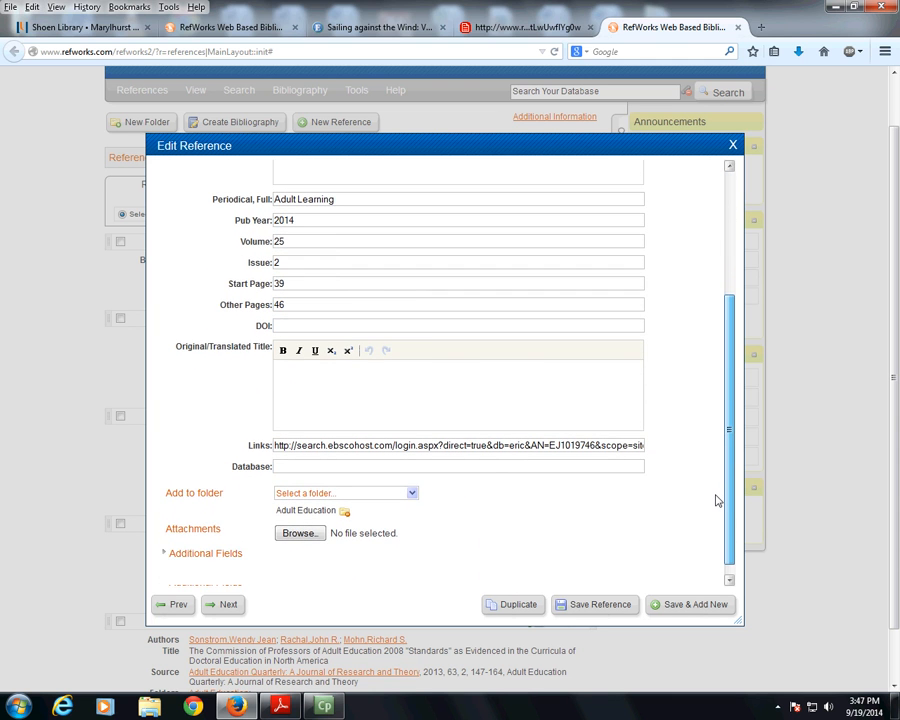
drag(716, 500, 715, 532)
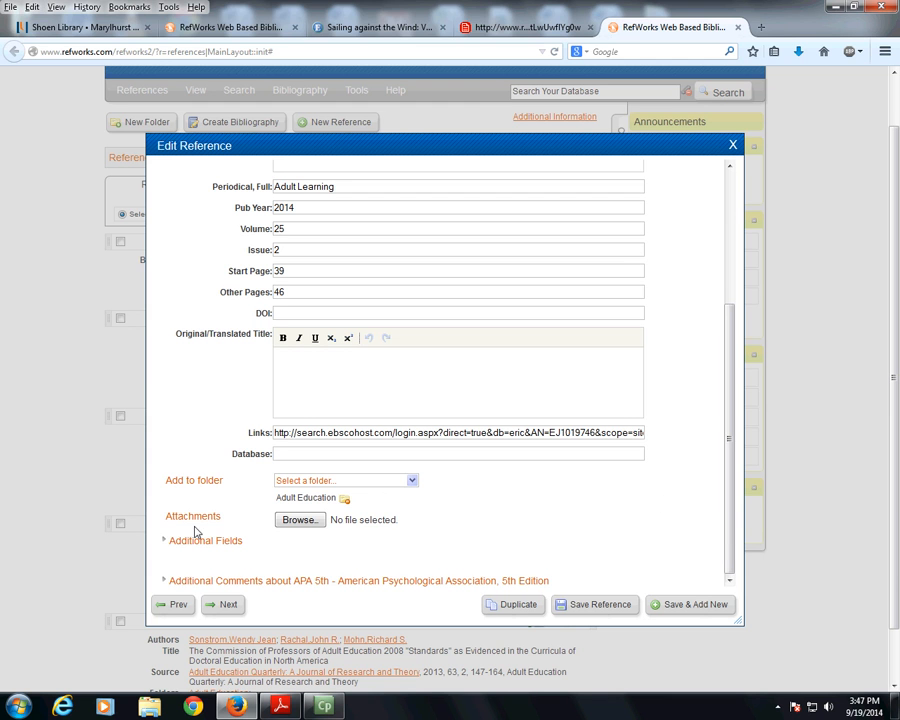
click(314, 524)
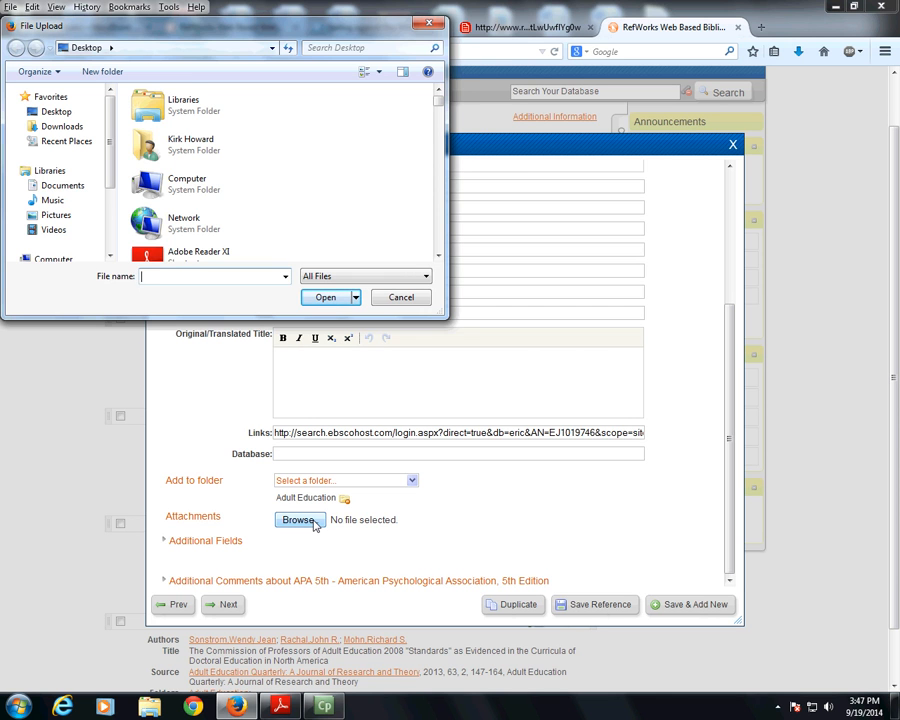
scroll(208, 204, down, 5)
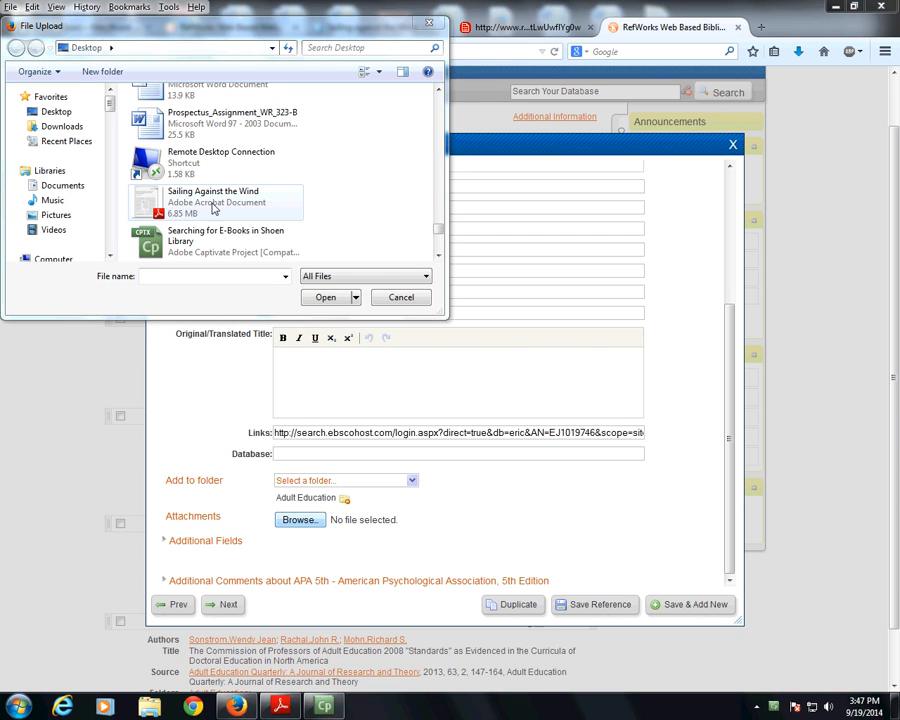
click(208, 205)
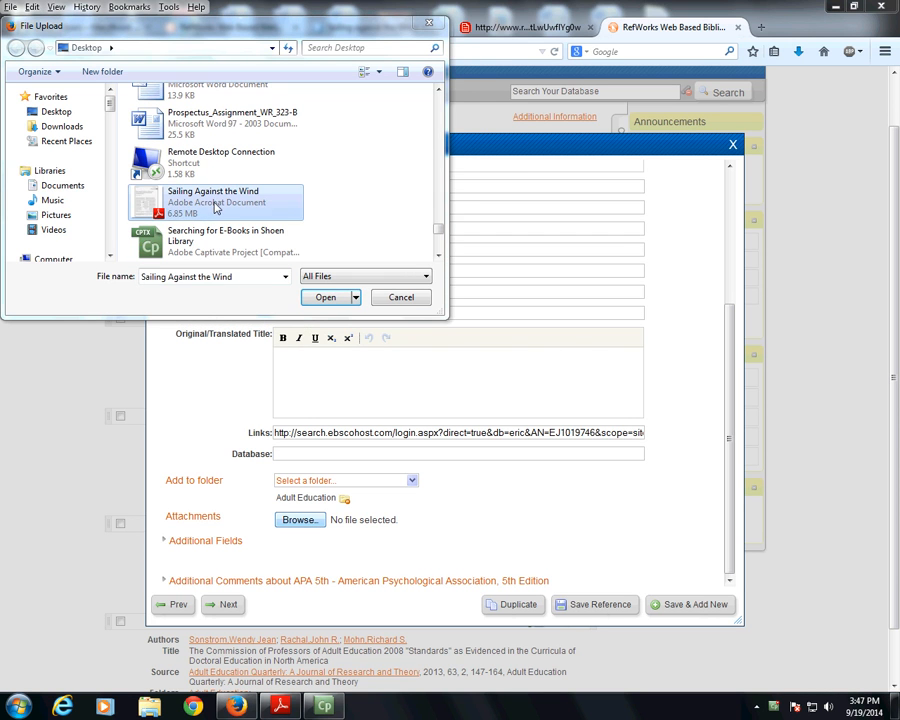
click(325, 298)
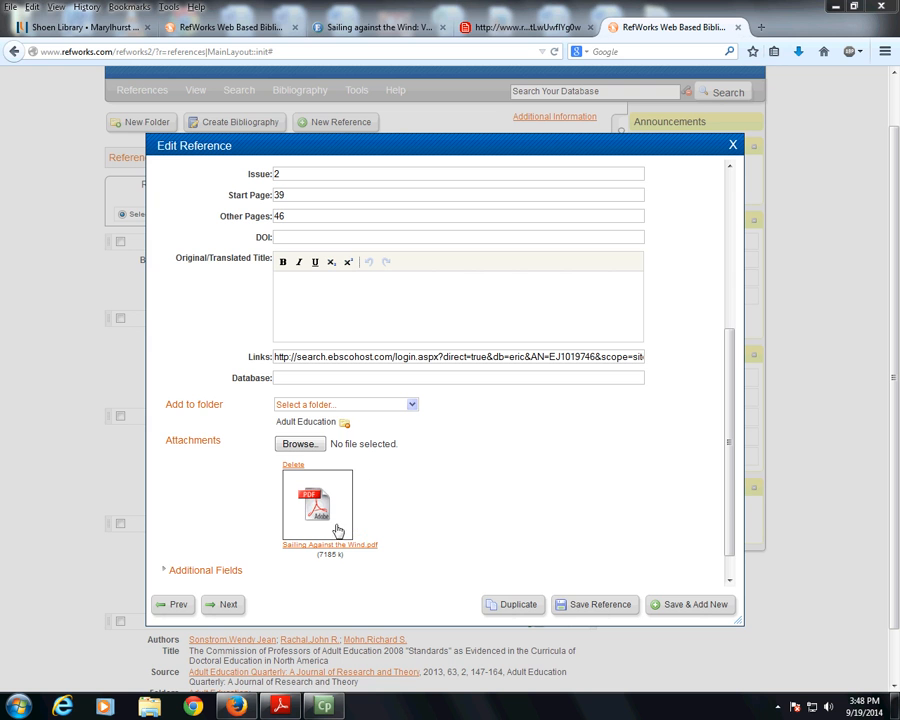
click(612, 608)
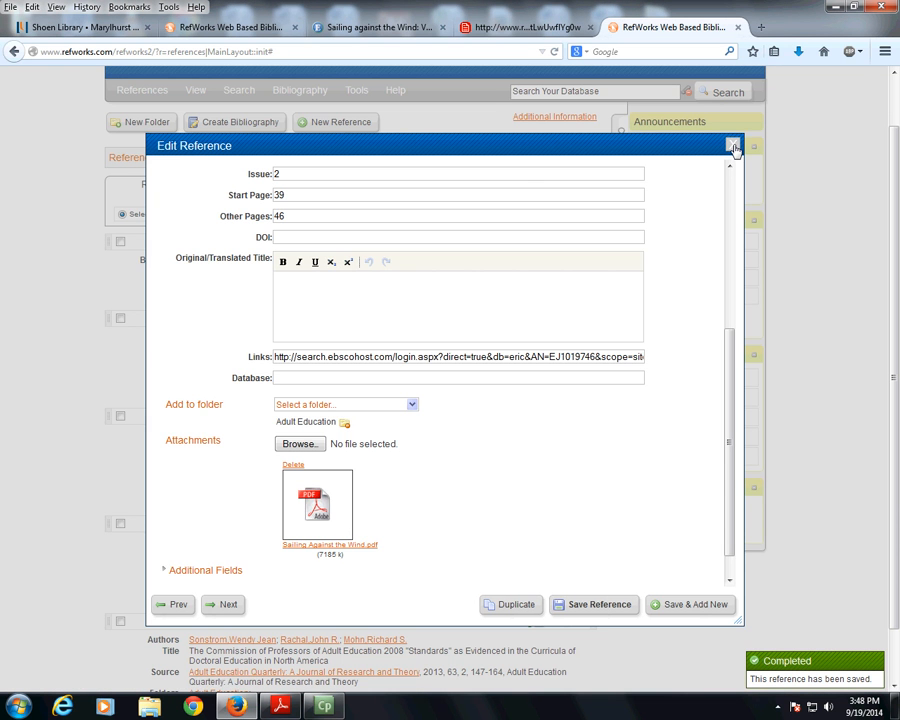
click(733, 145)
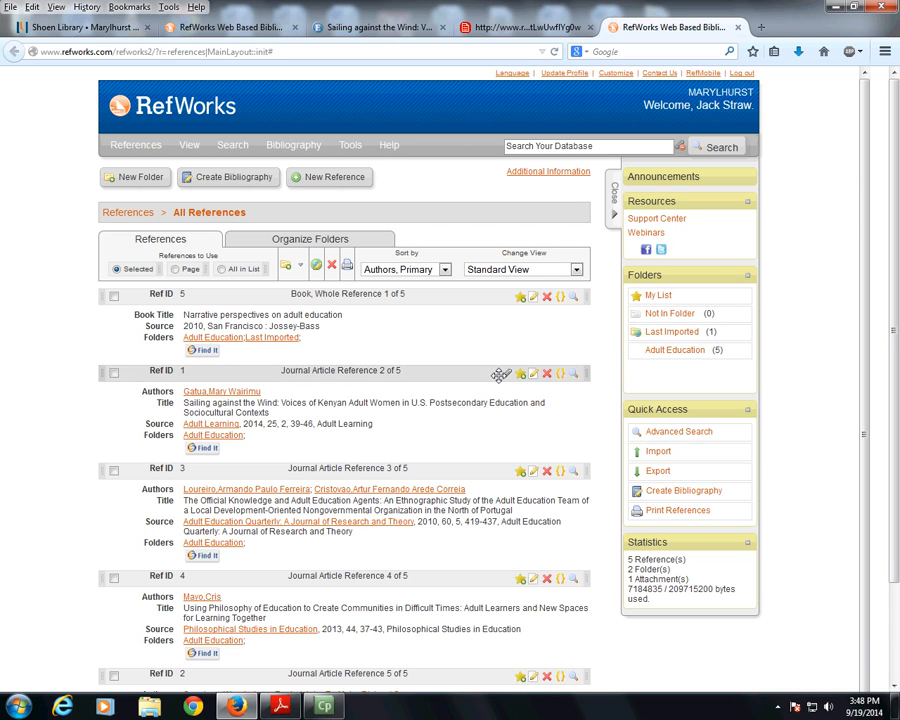
Request the PDF attached to the "Sailing against the Wind" reference from the reference list, and cancel its download.
mouse_move(508, 376)
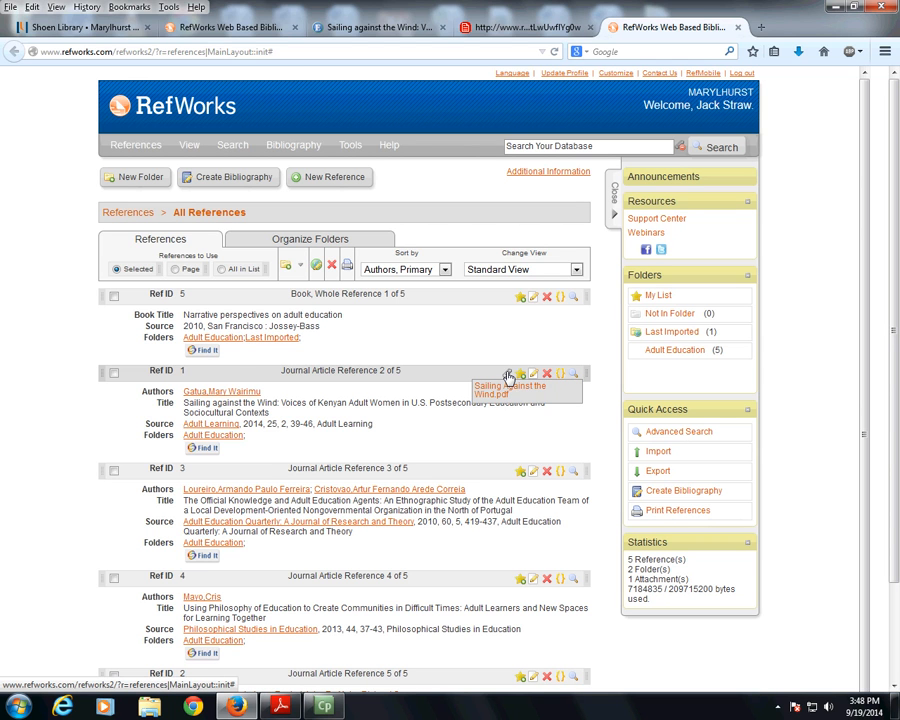
click(498, 387)
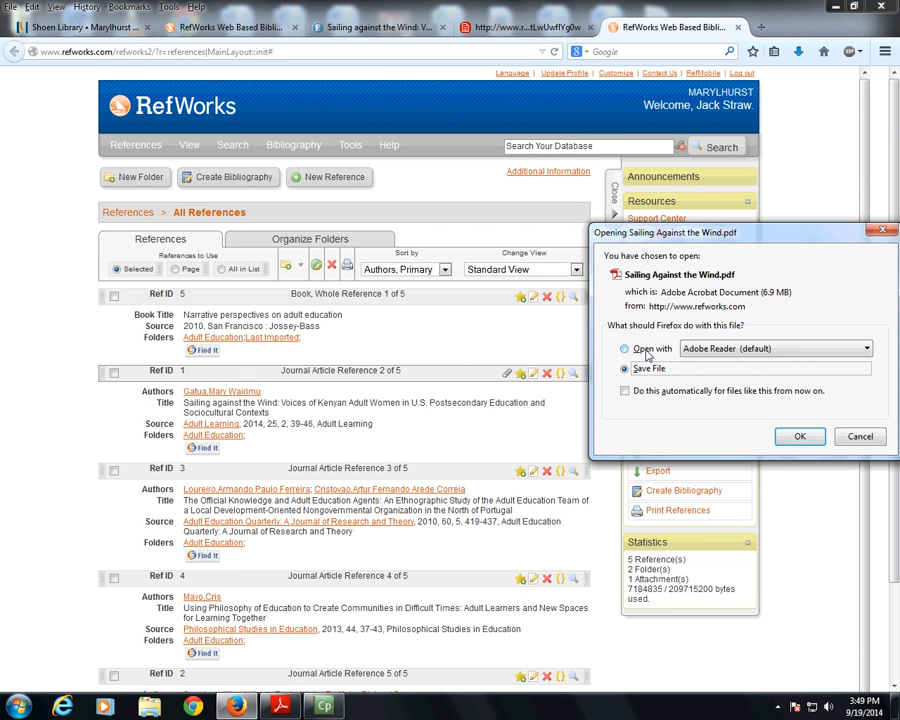
click(859, 436)
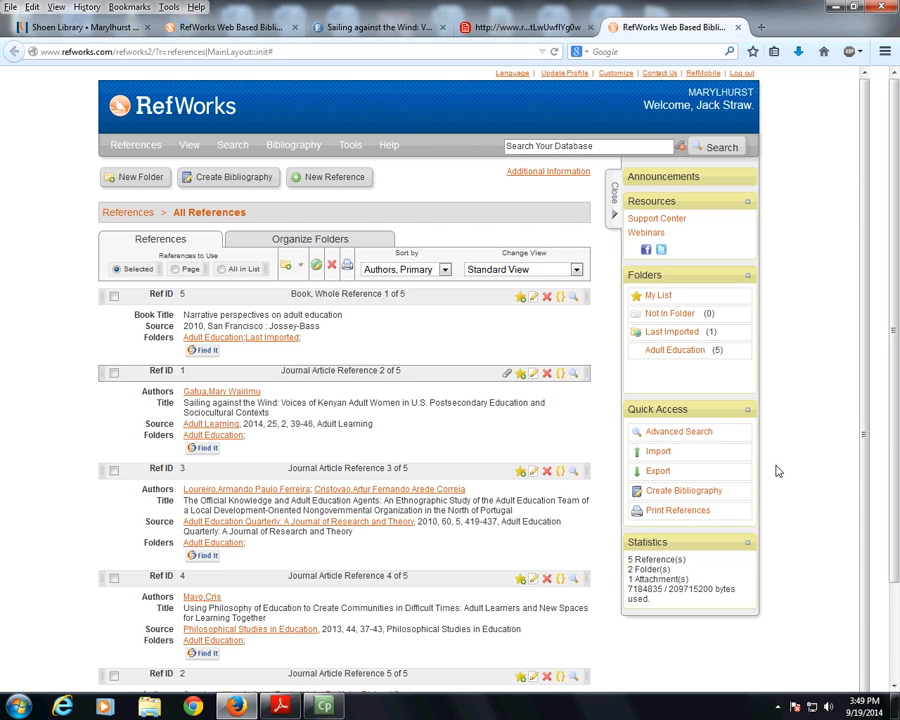